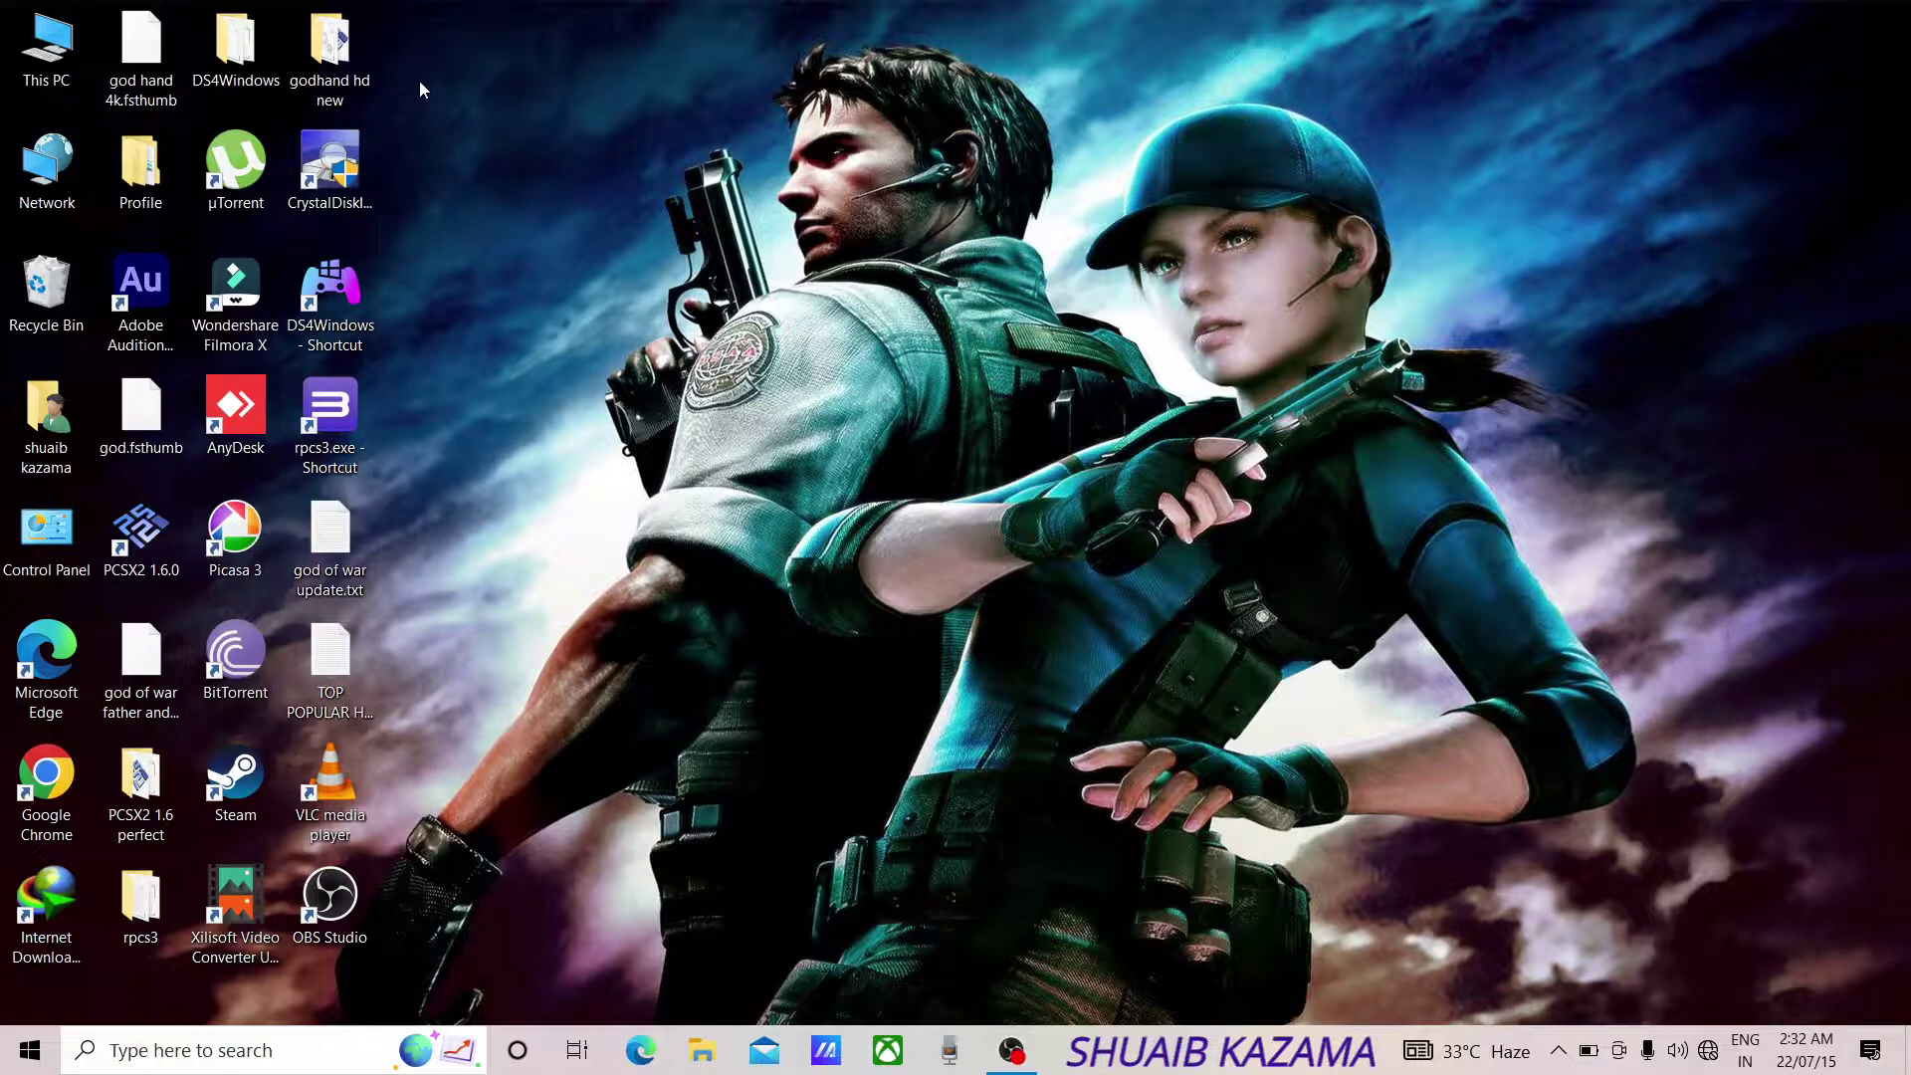
Open the godhand hd new folder from the desktop in a maximized window and launch pcsx2-r5350.exe.
double_click(334, 54)
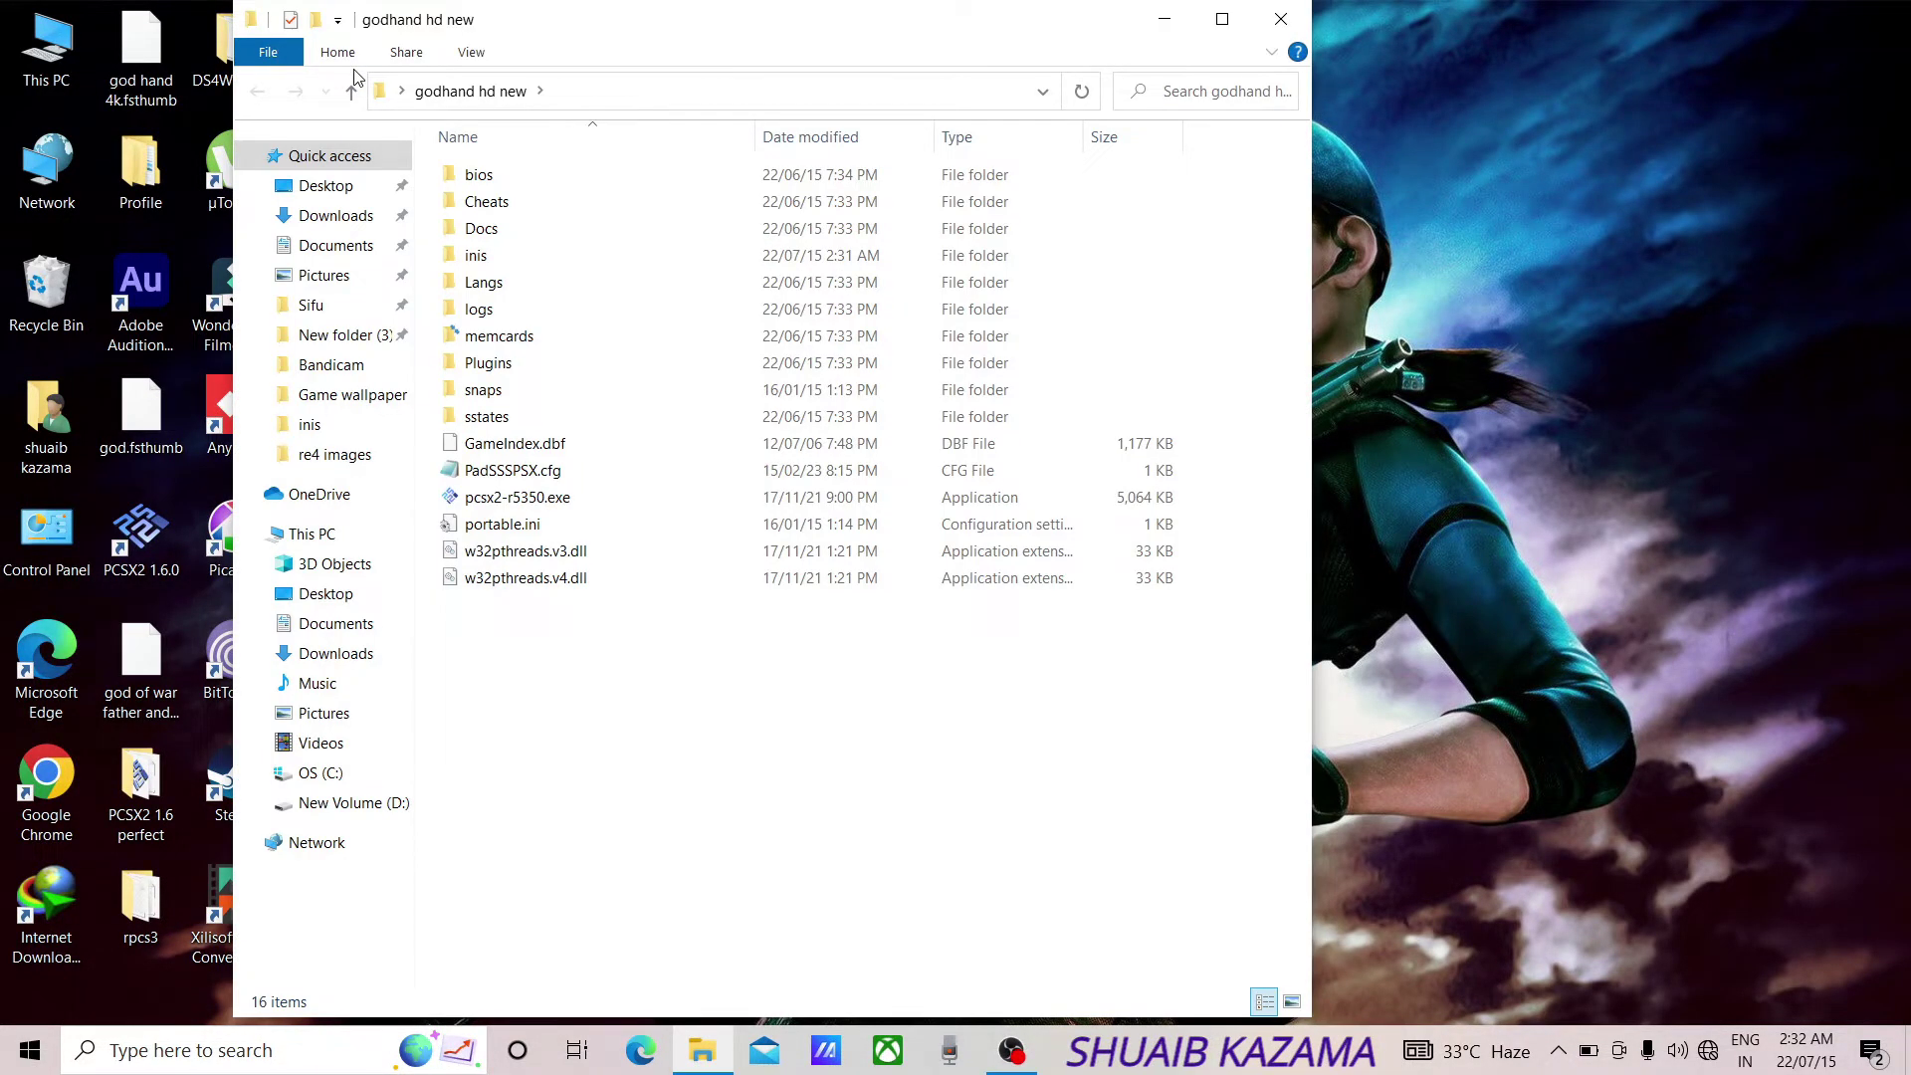
double_click(777, 32)
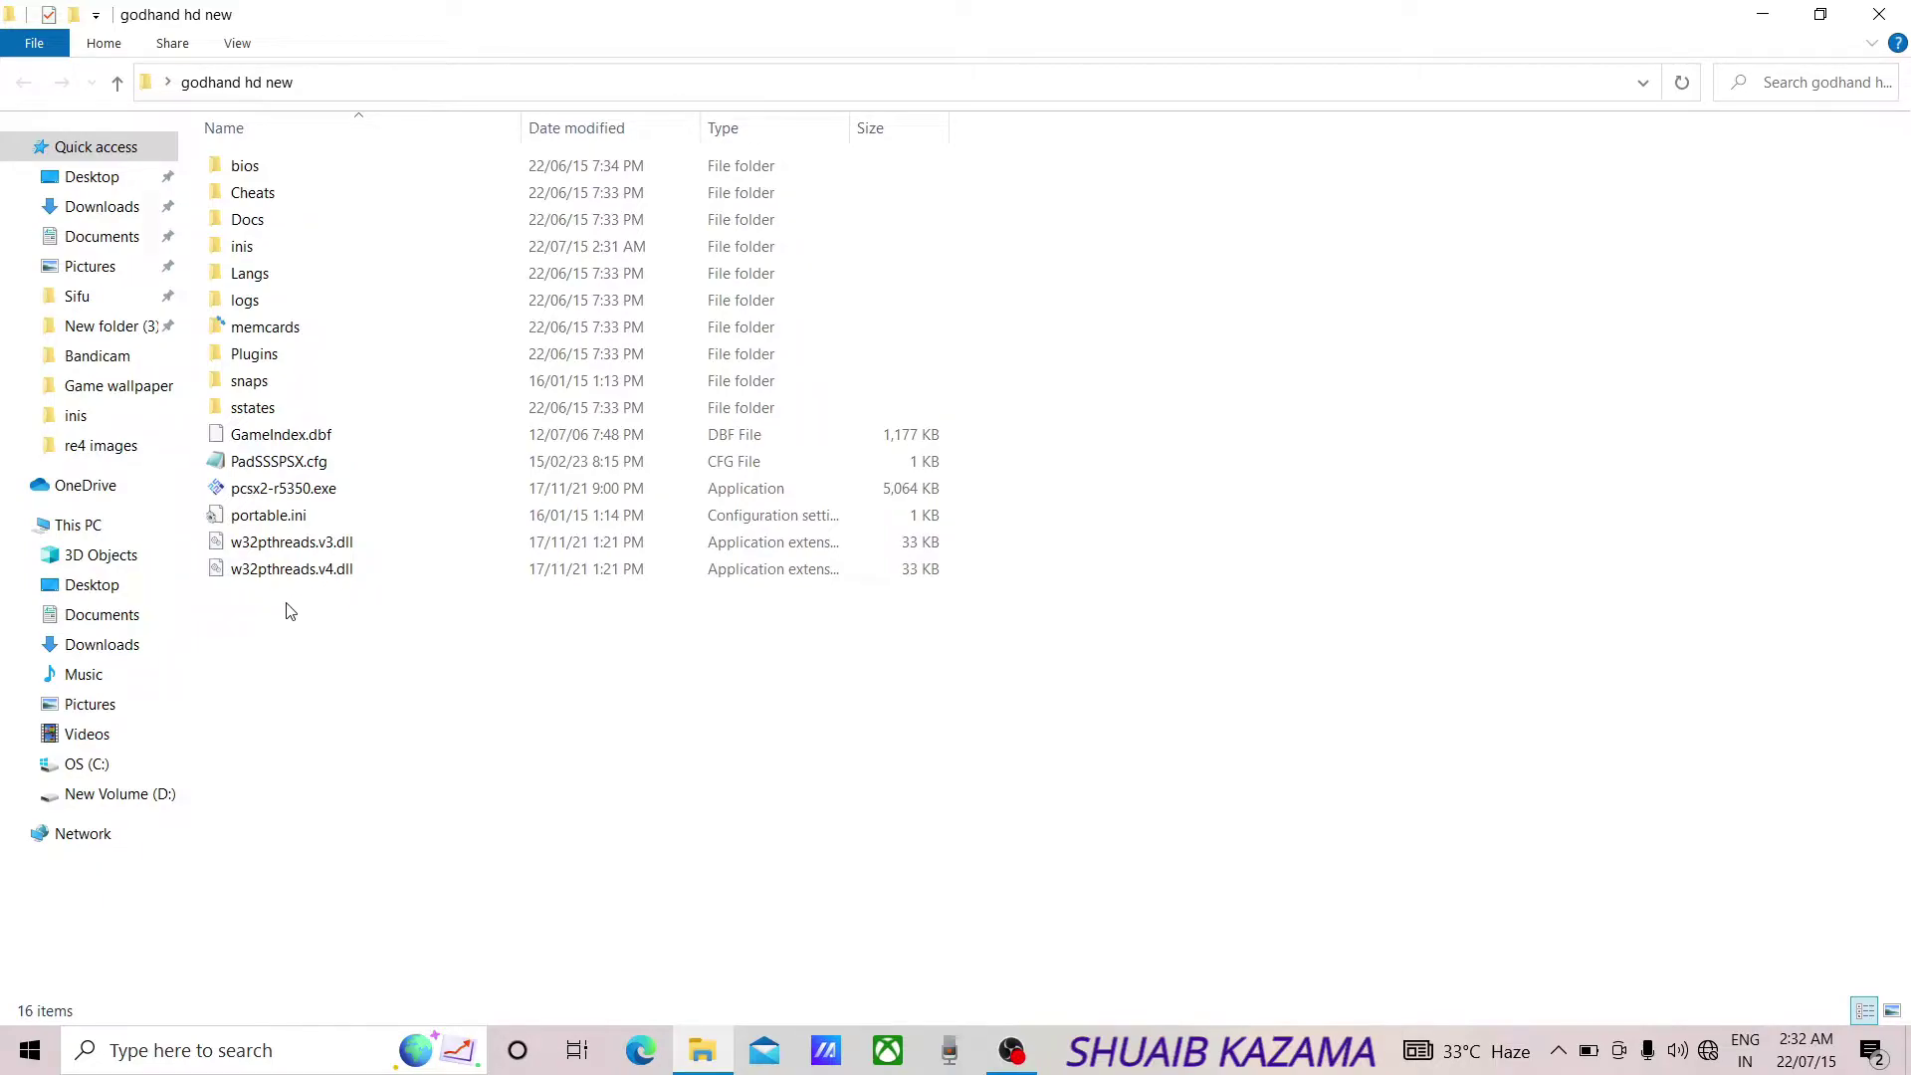
double_click(637, 489)
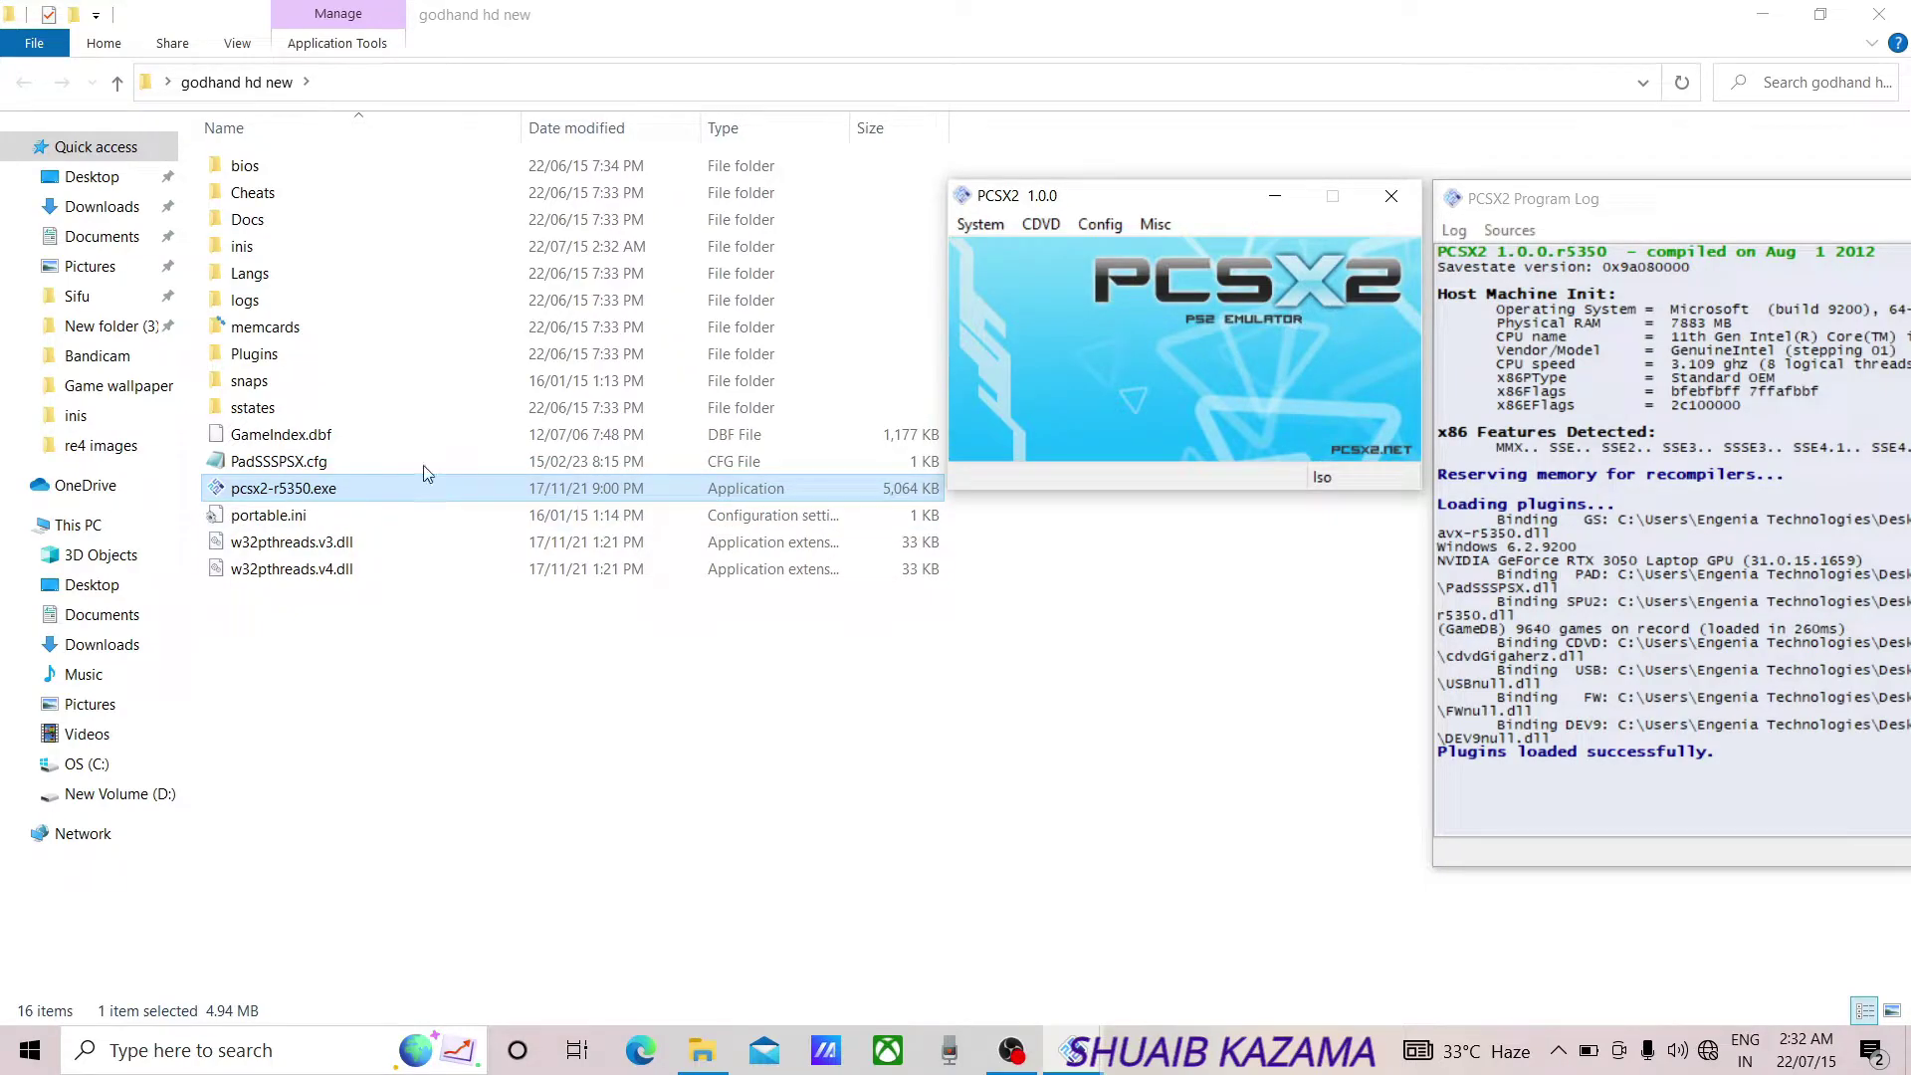
Review the EE/IOP, VUs, GS, GS Window and Speedhacks pages of the emulation settings, and accept them.
click(1097, 225)
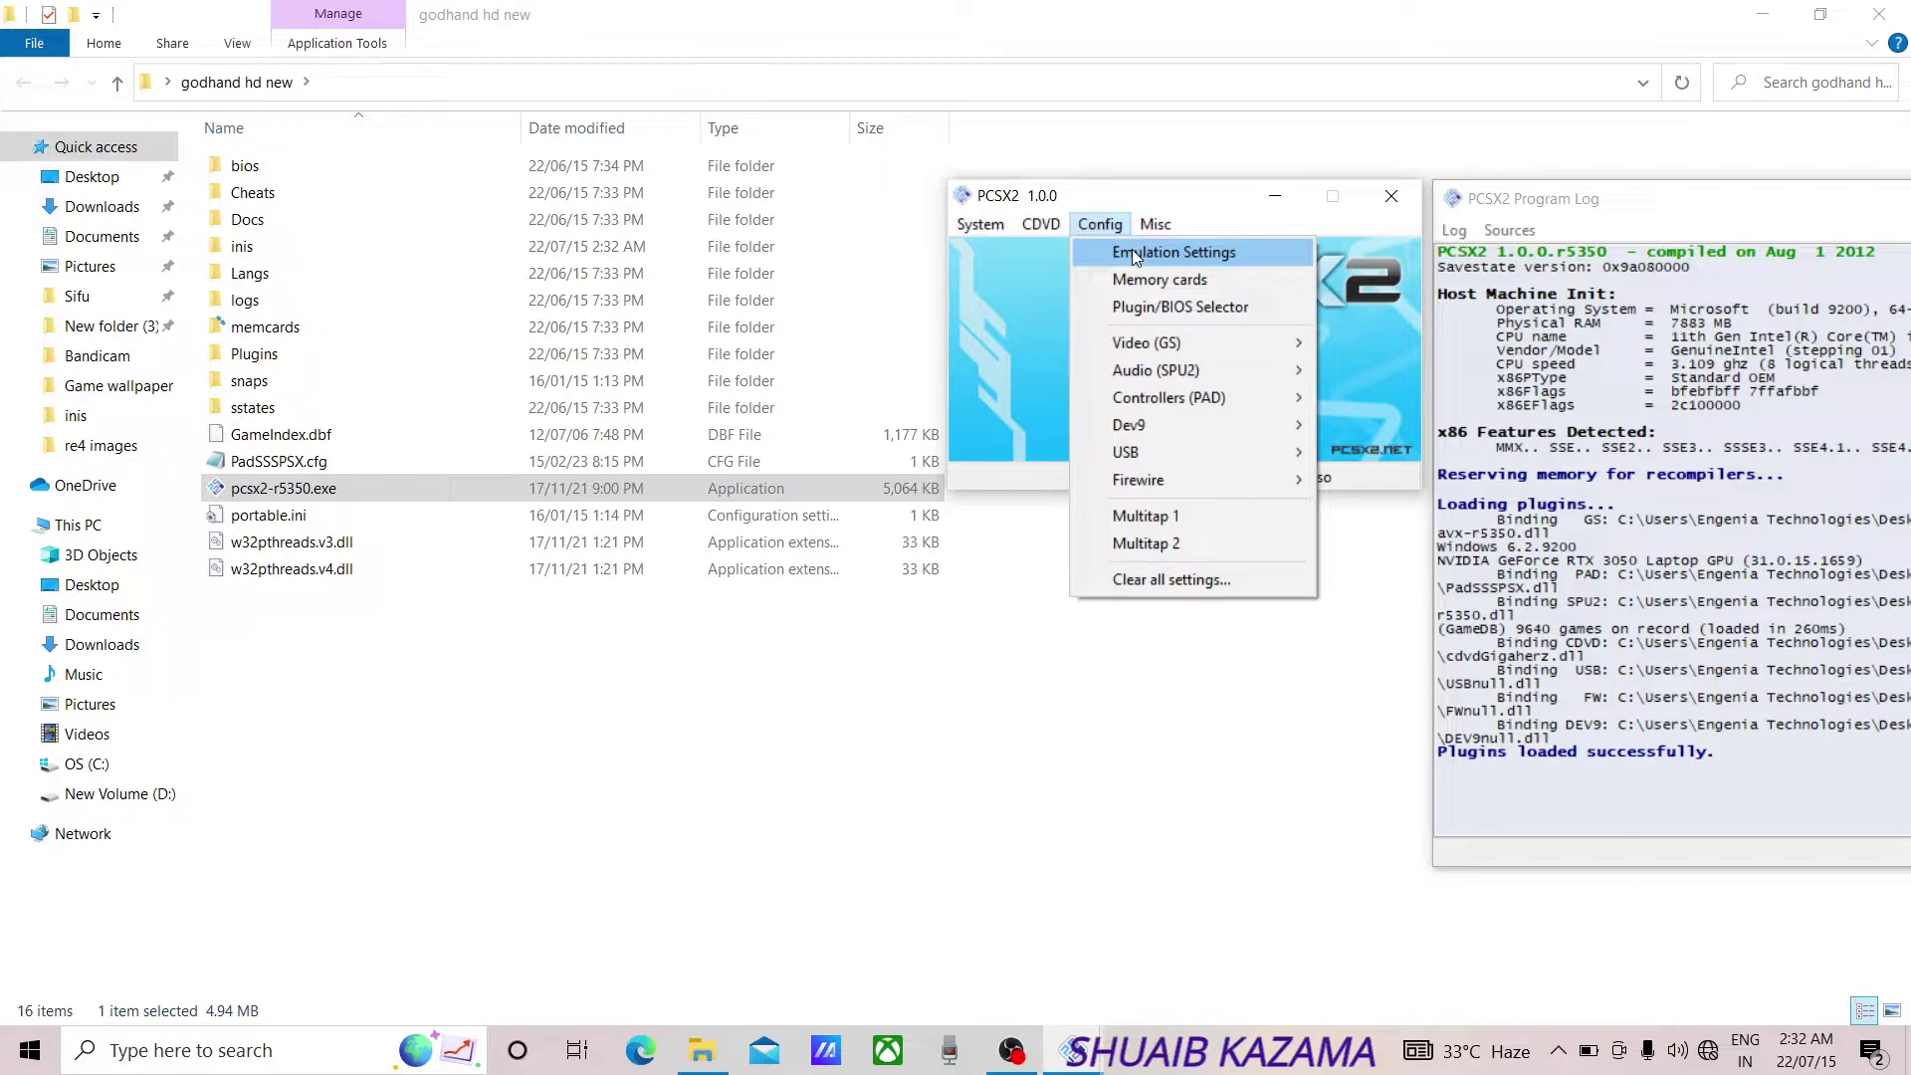
click(1132, 249)
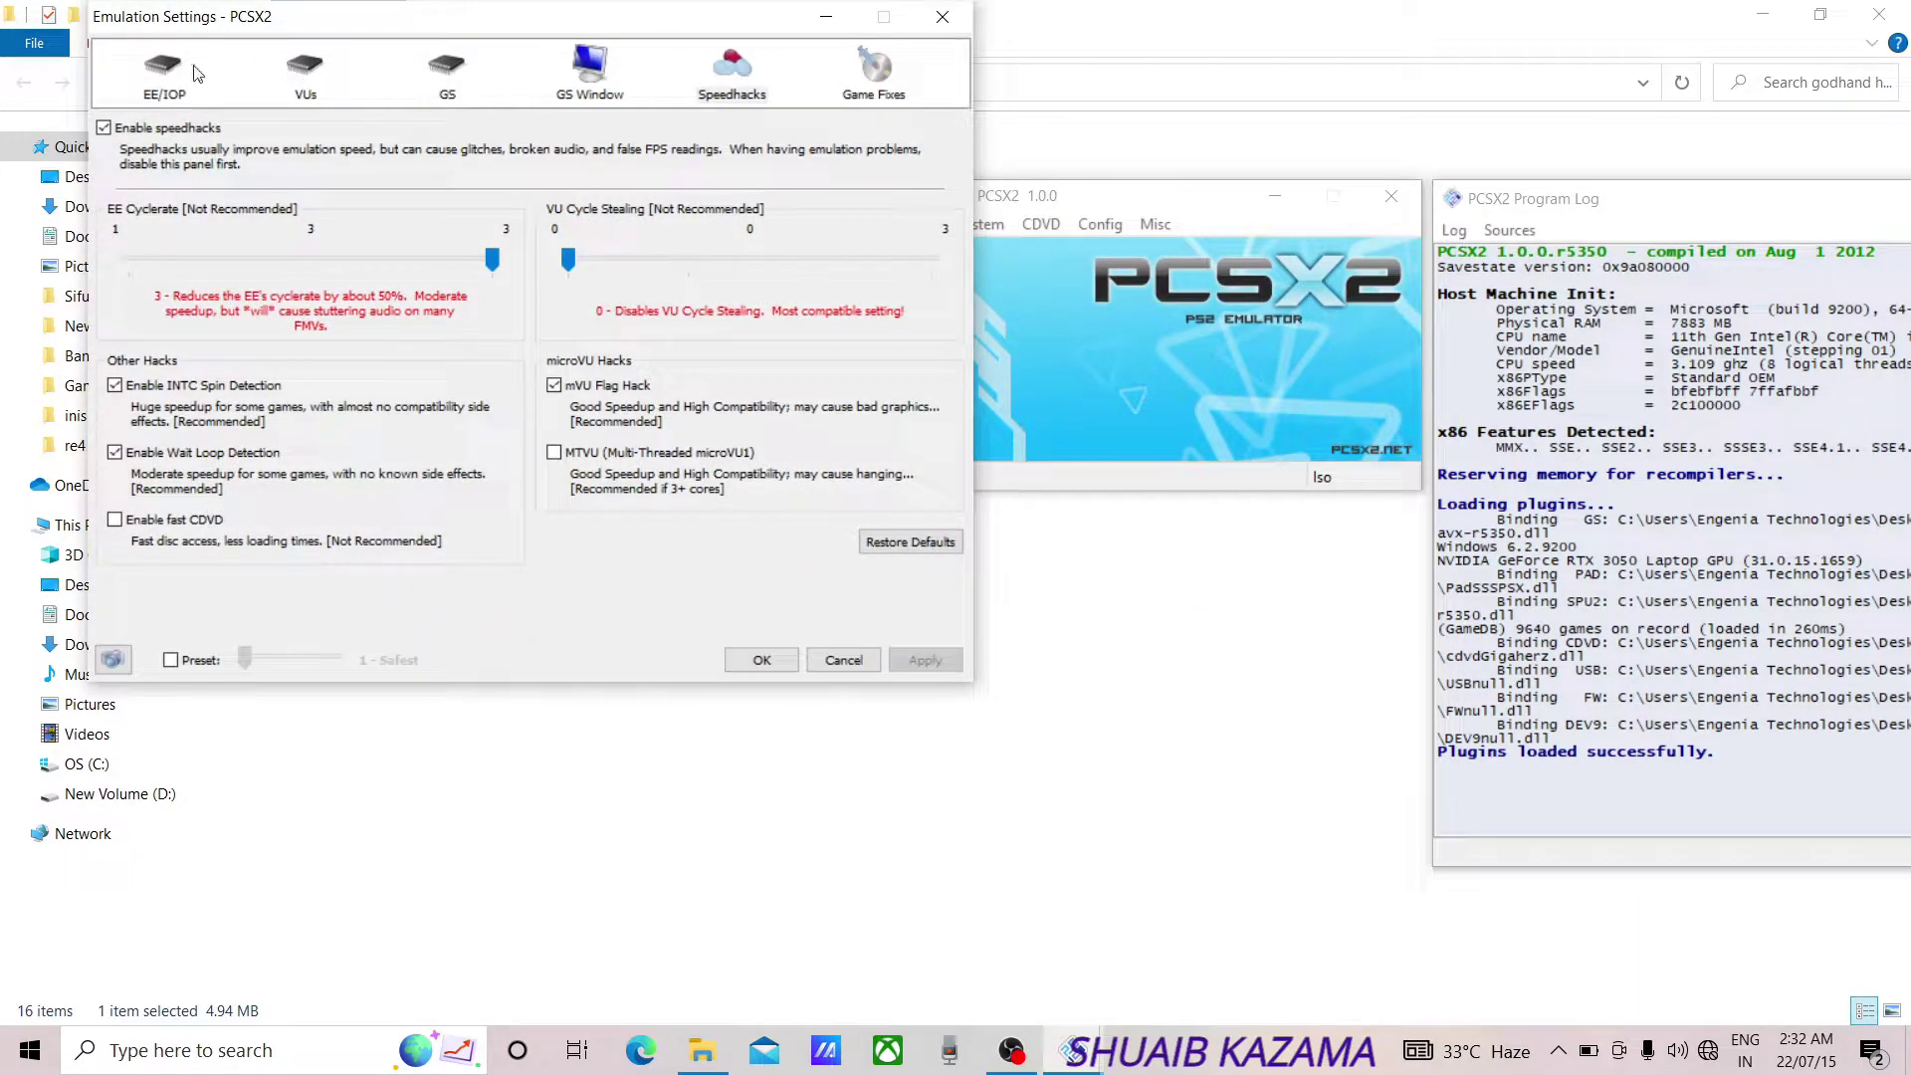
click(181, 85)
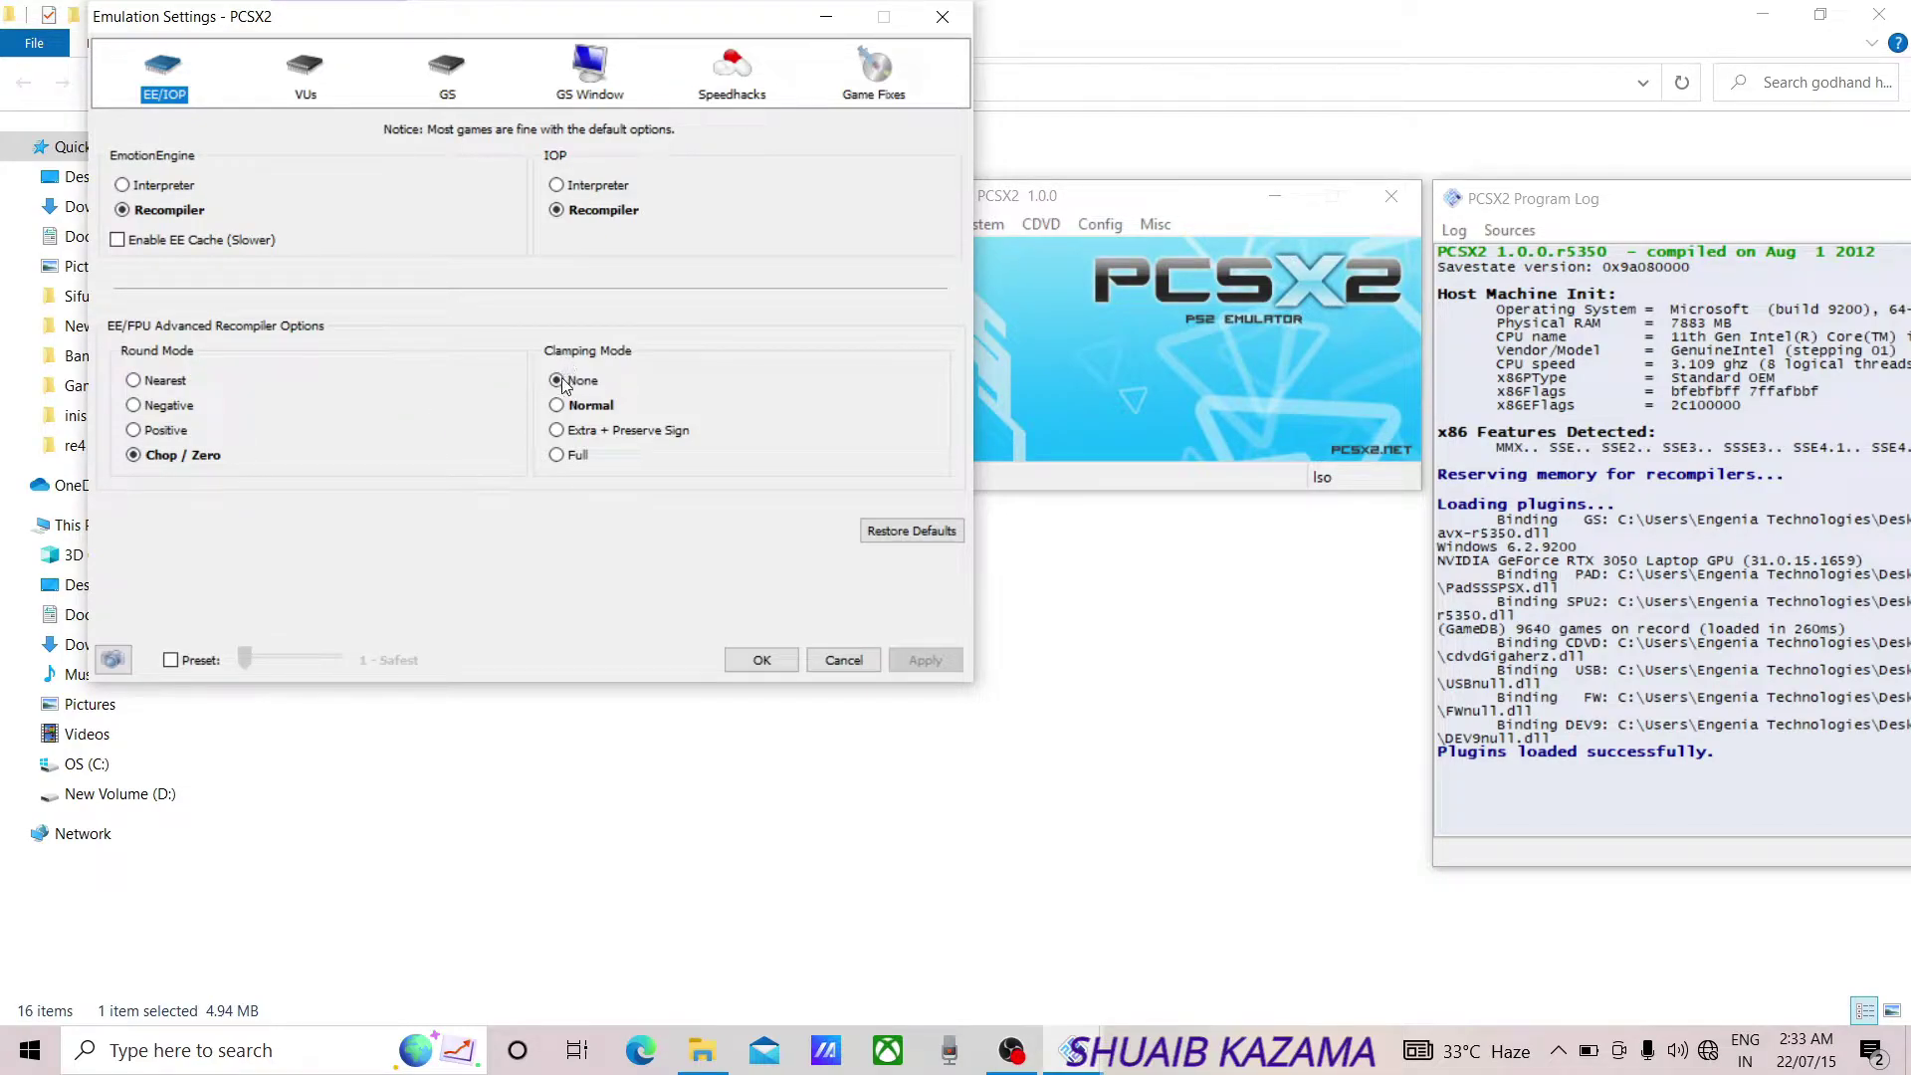
click(305, 72)
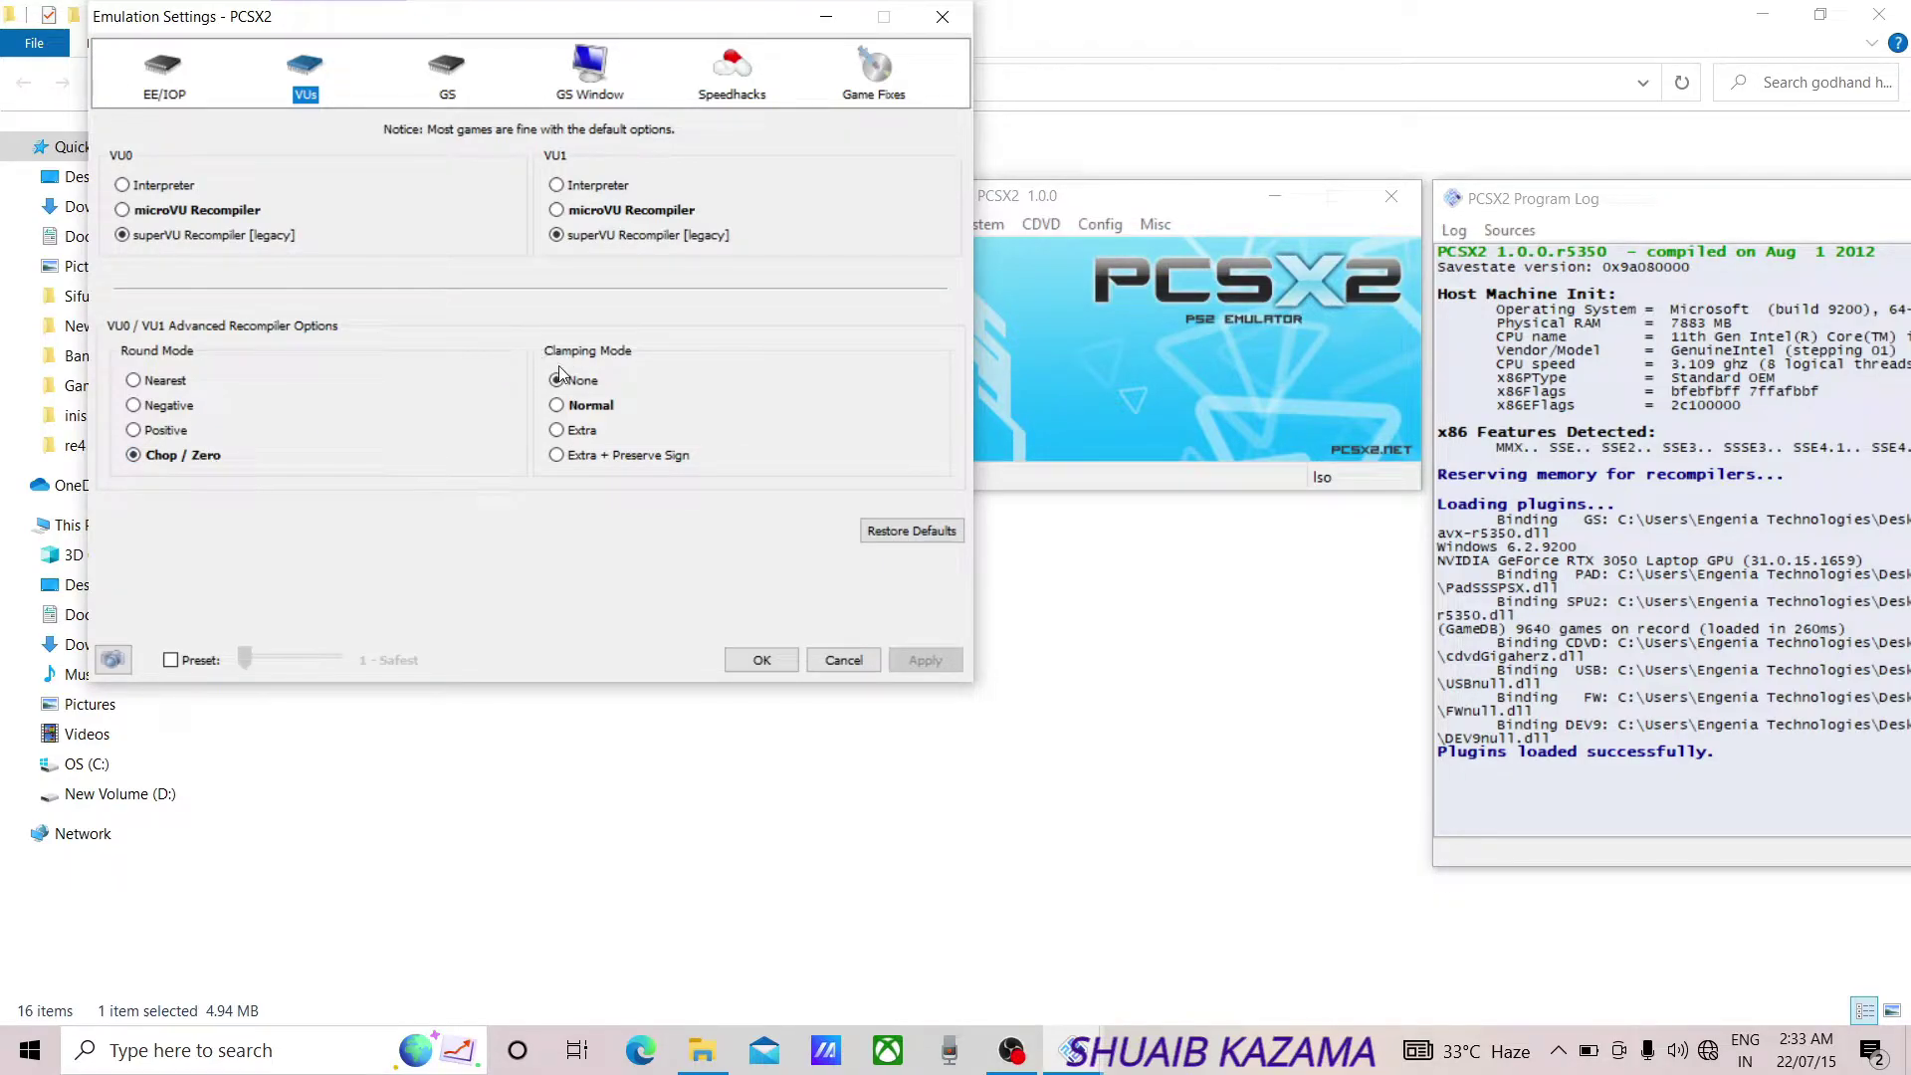
click(448, 88)
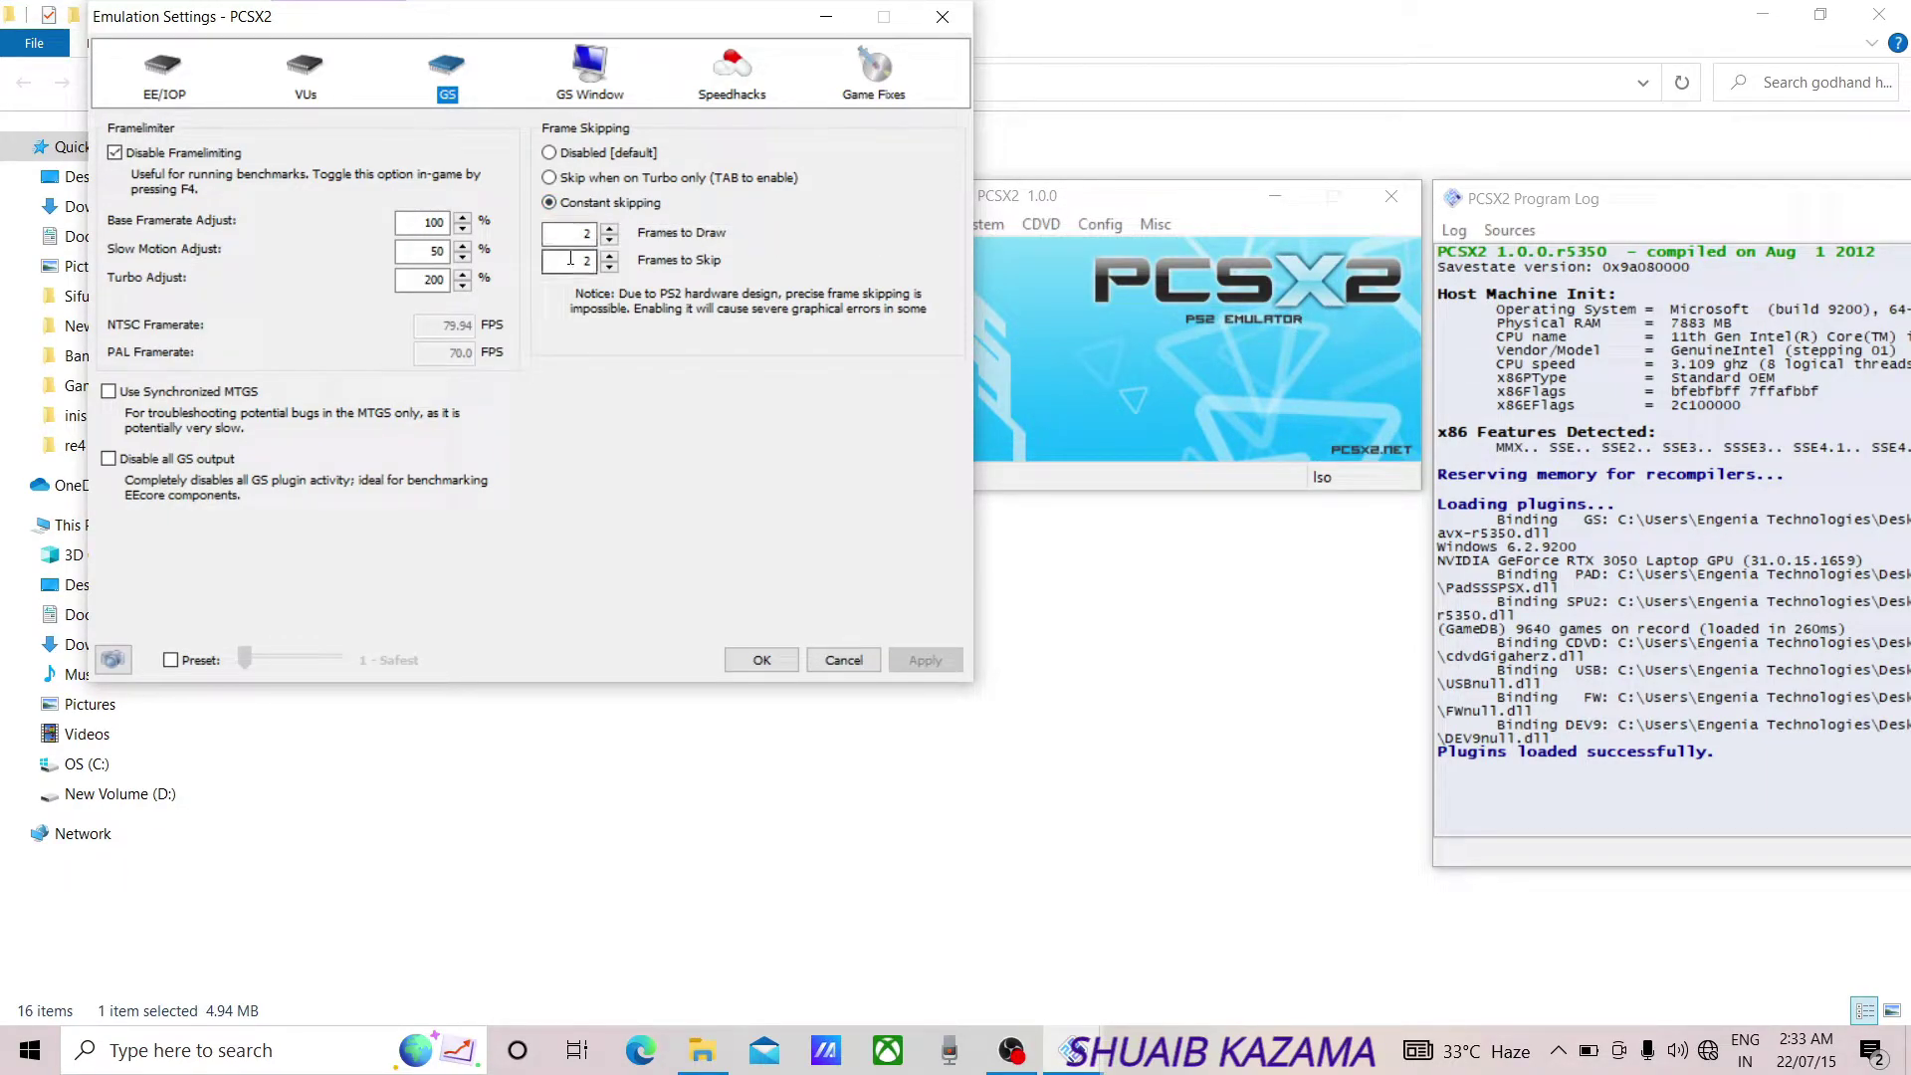
click(590, 76)
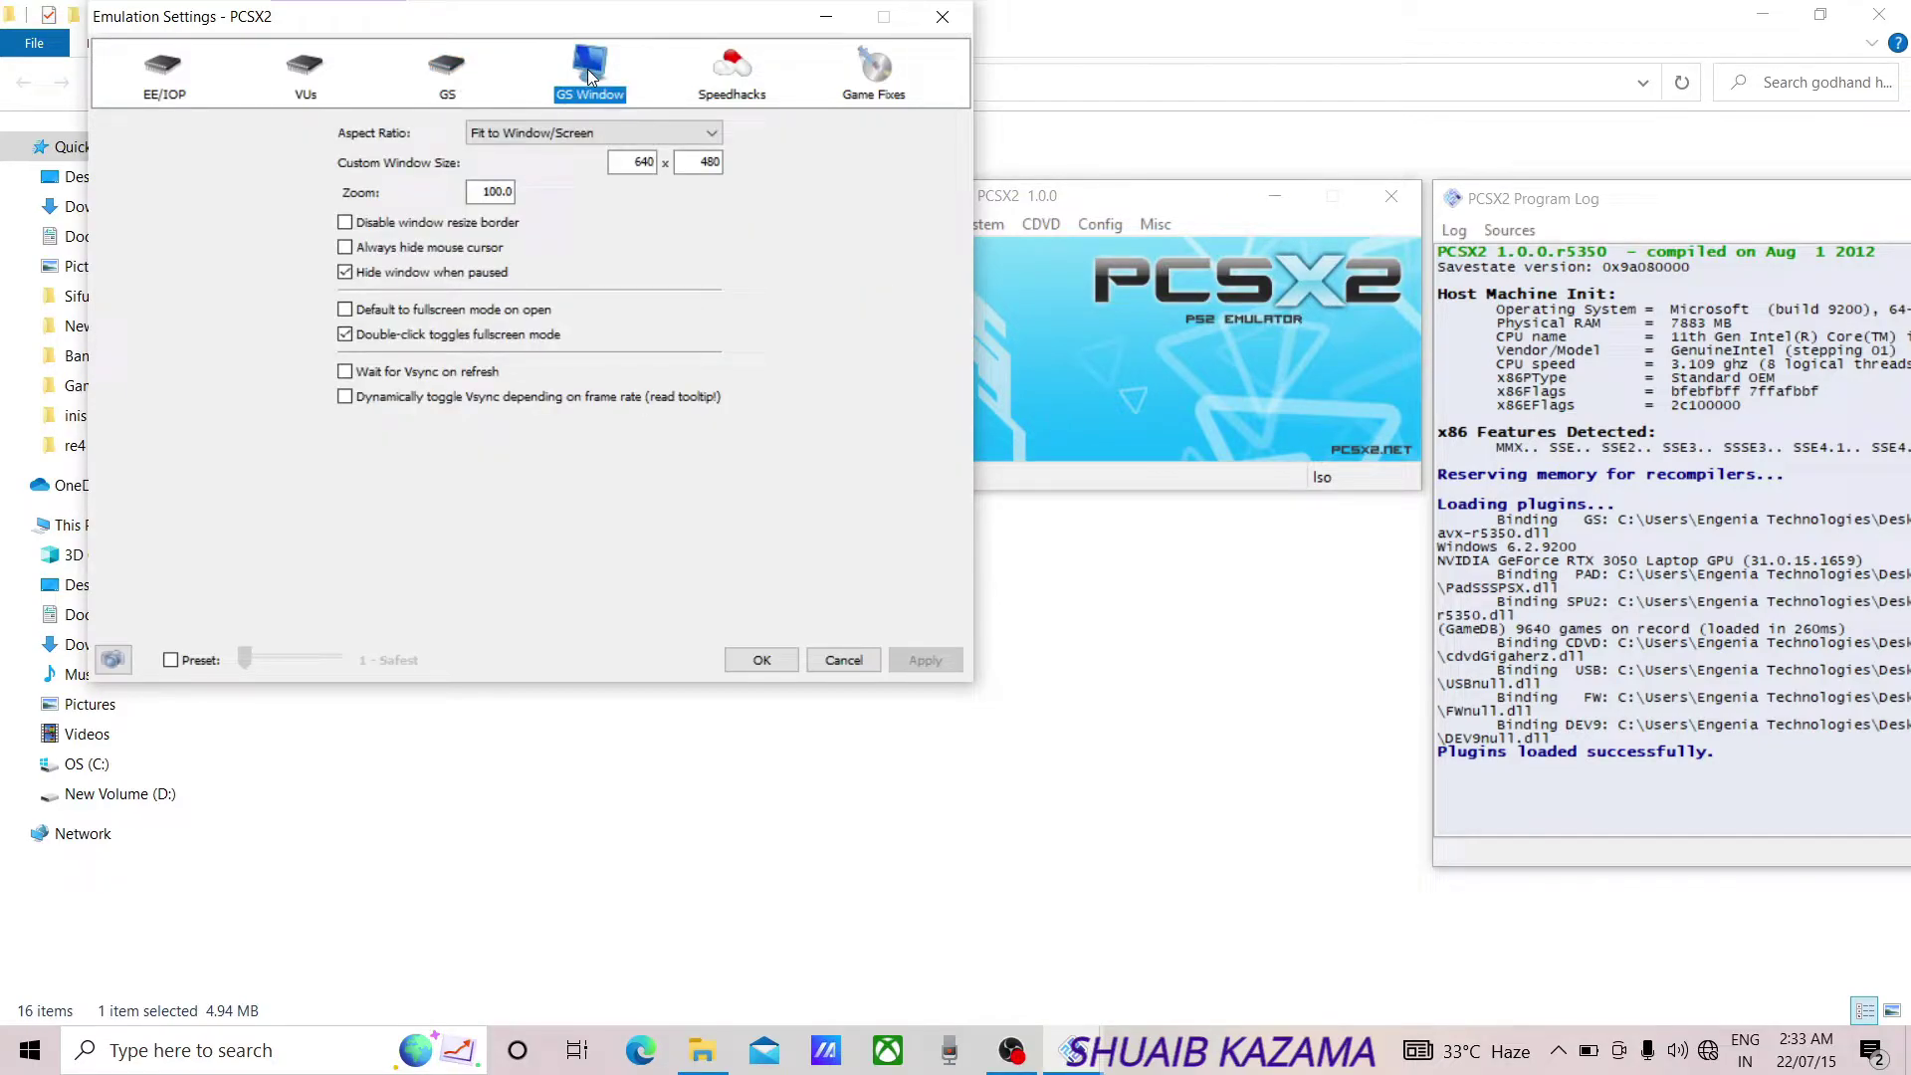
click(733, 72)
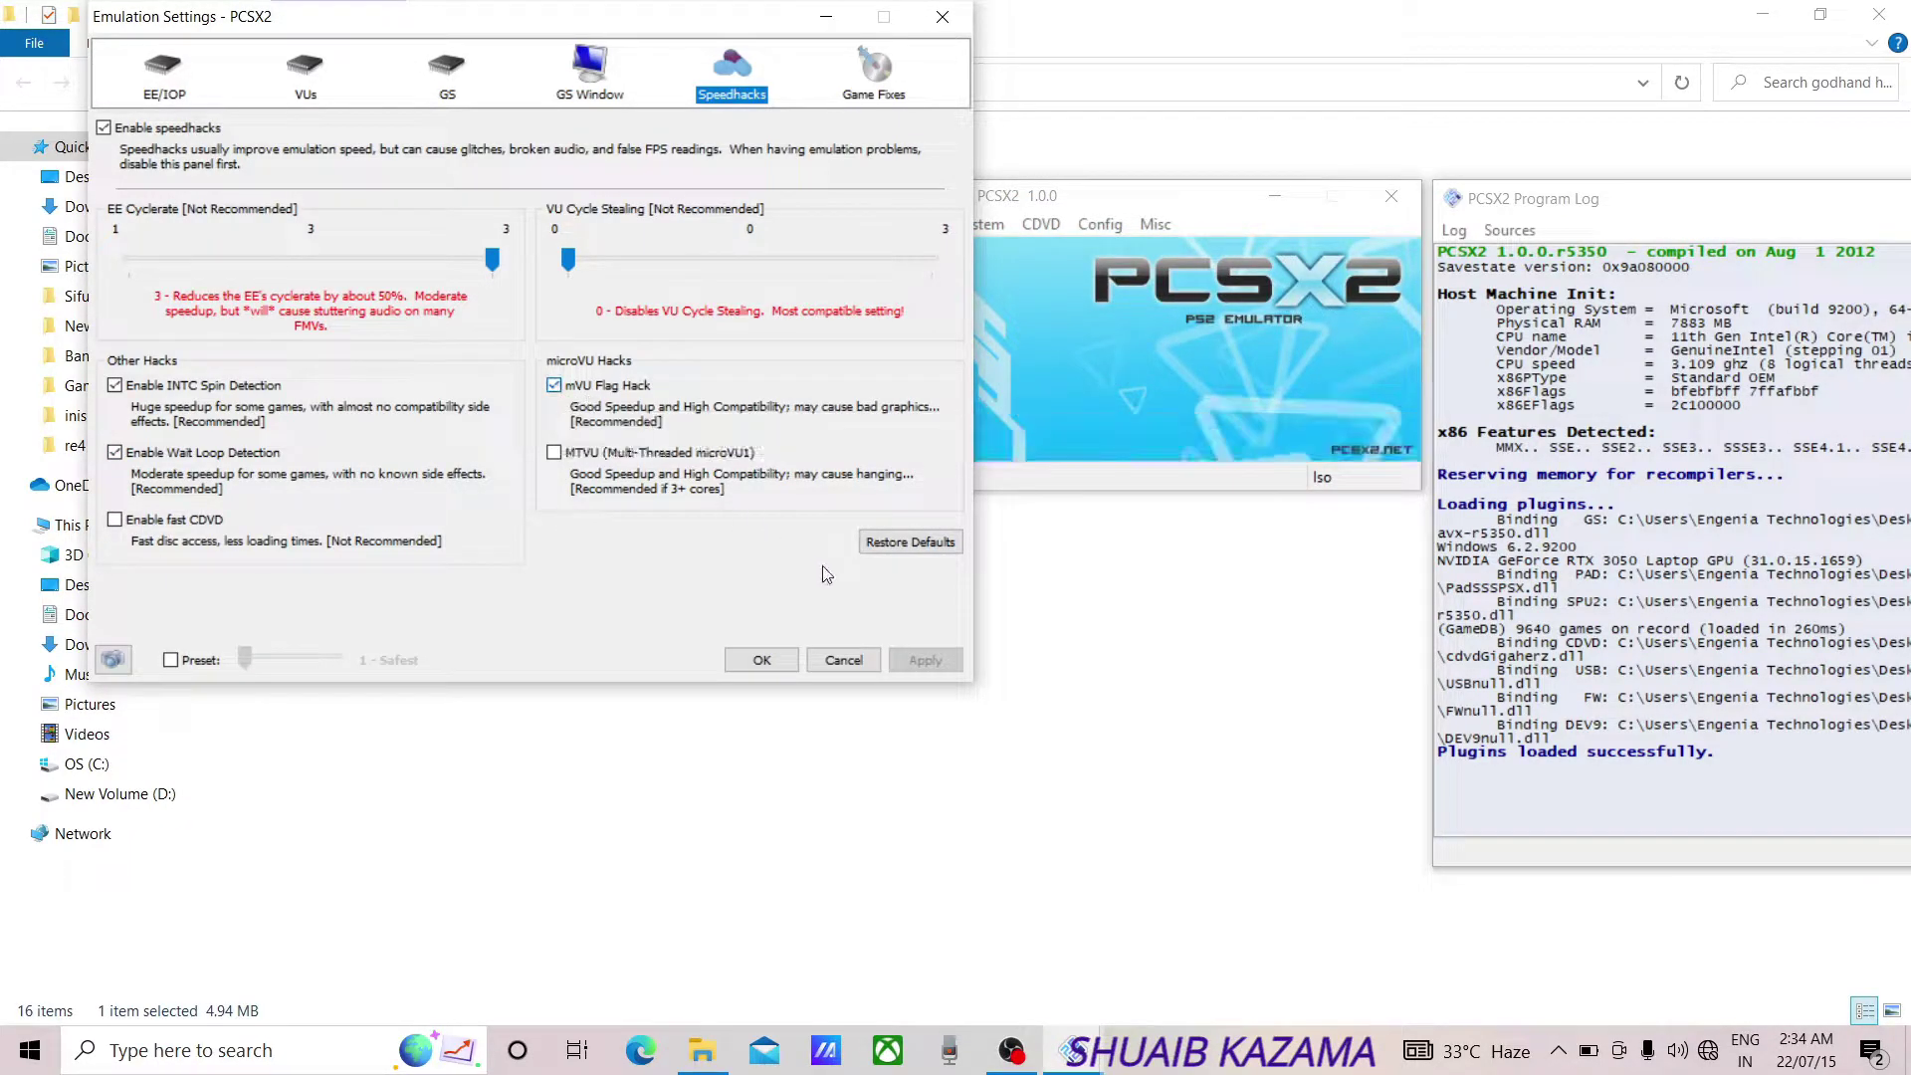
click(744, 660)
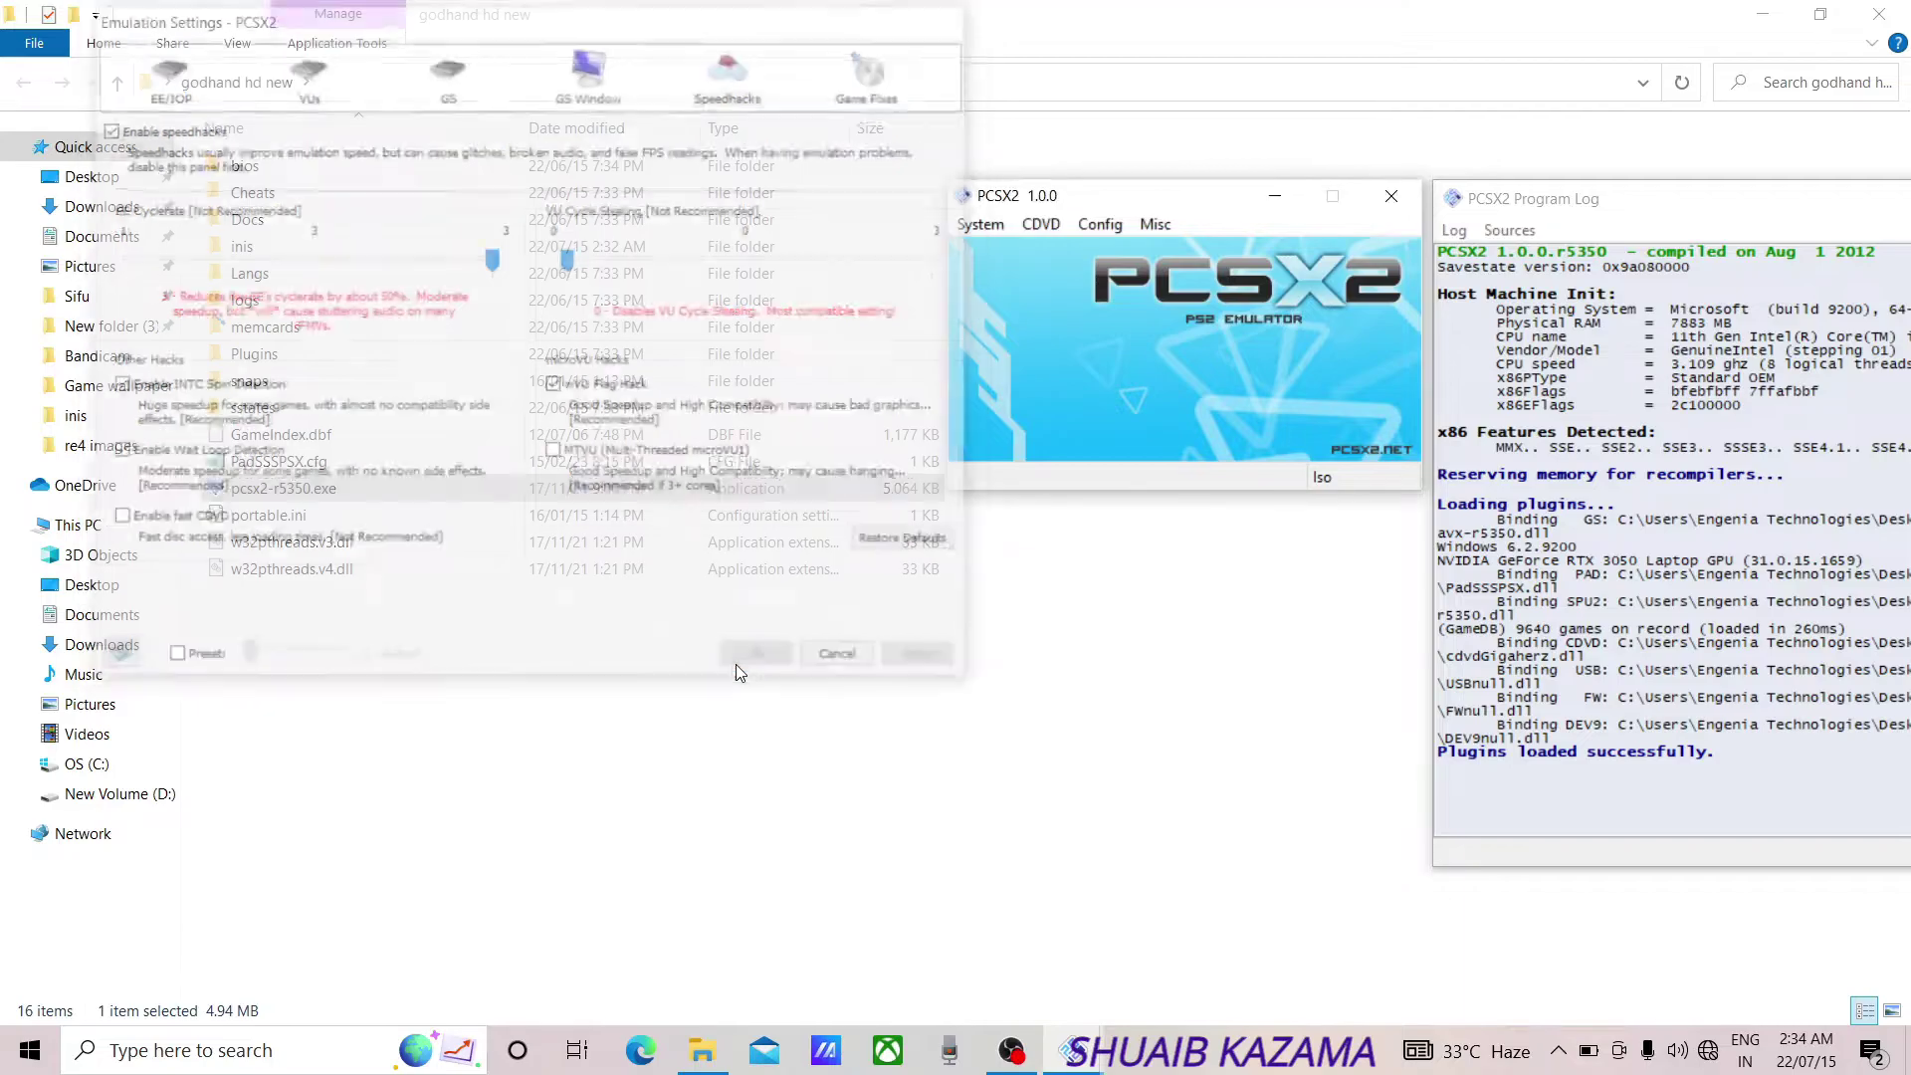
Set the GS plugin to GSdx 5334 (MSVC 16.00, SSE2) 0.1.16 in the component selector and apply the change.
click(1100, 230)
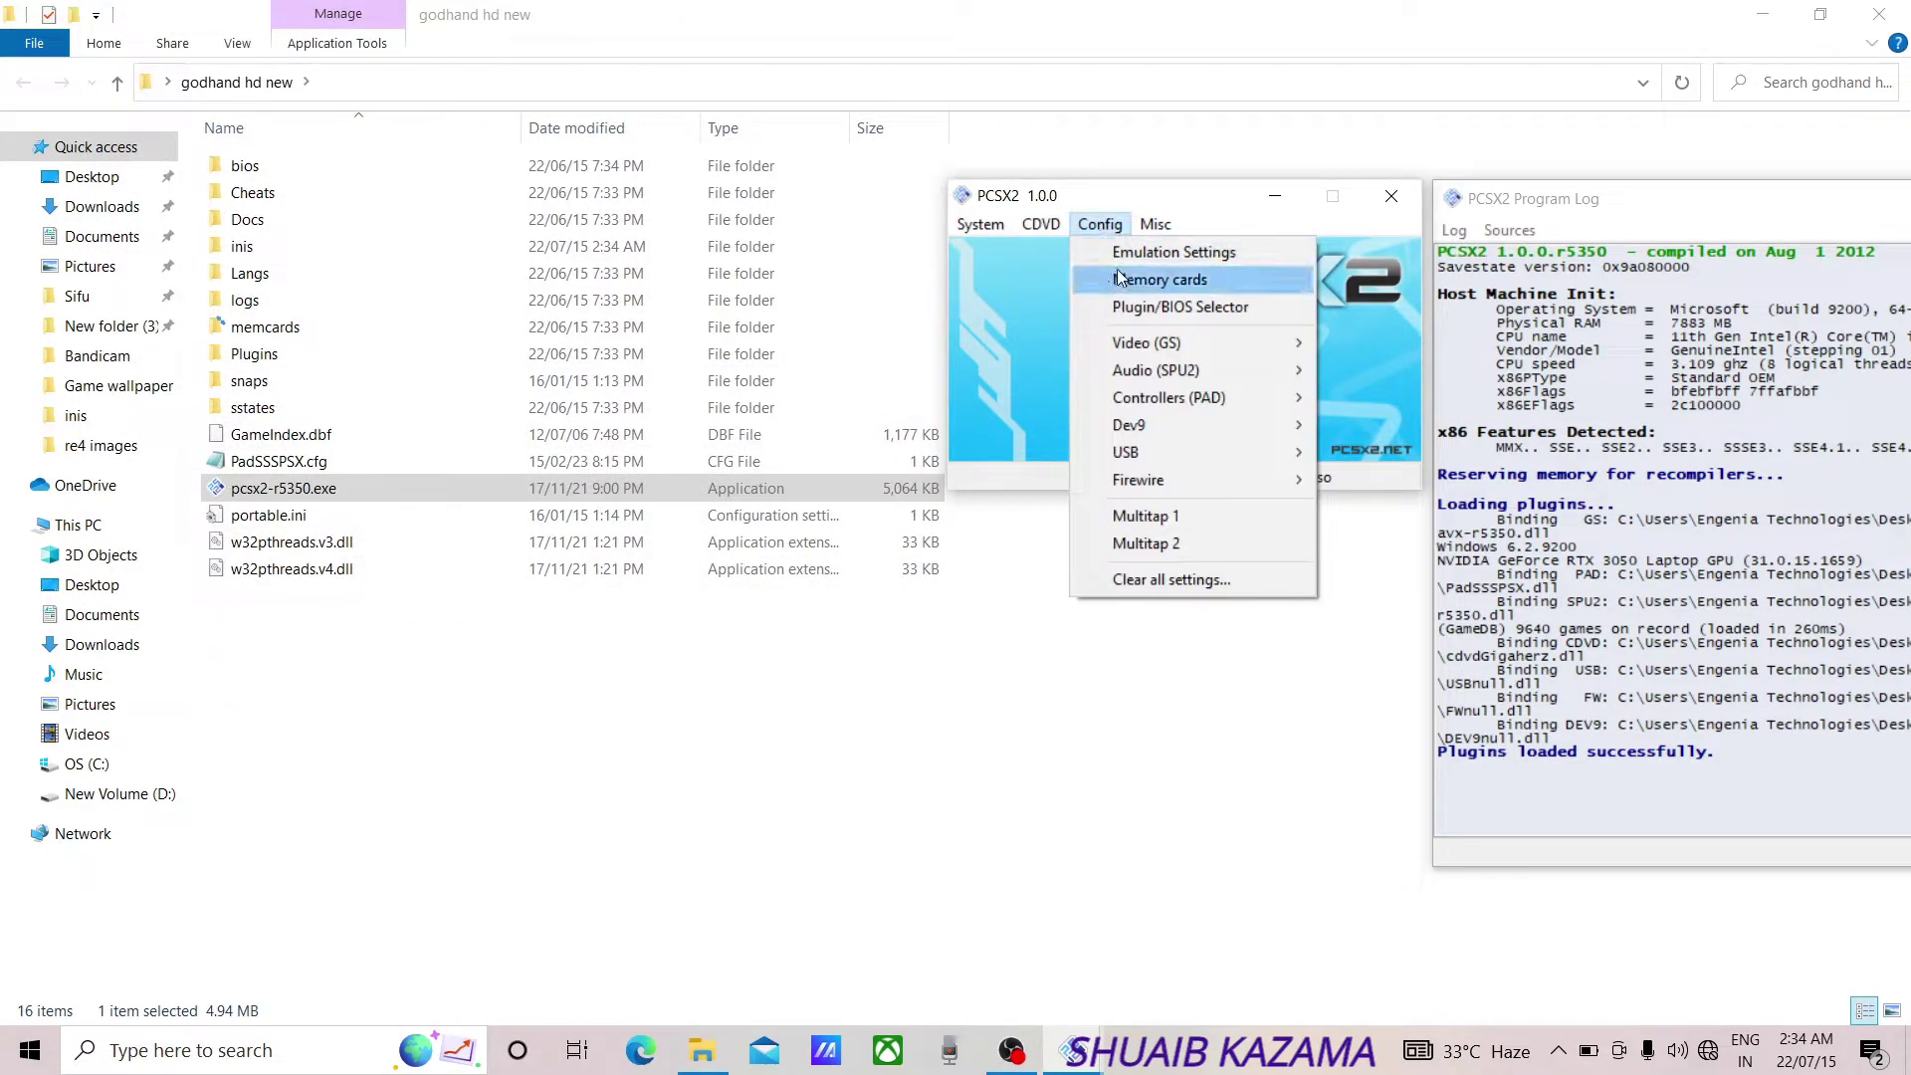
click(1145, 311)
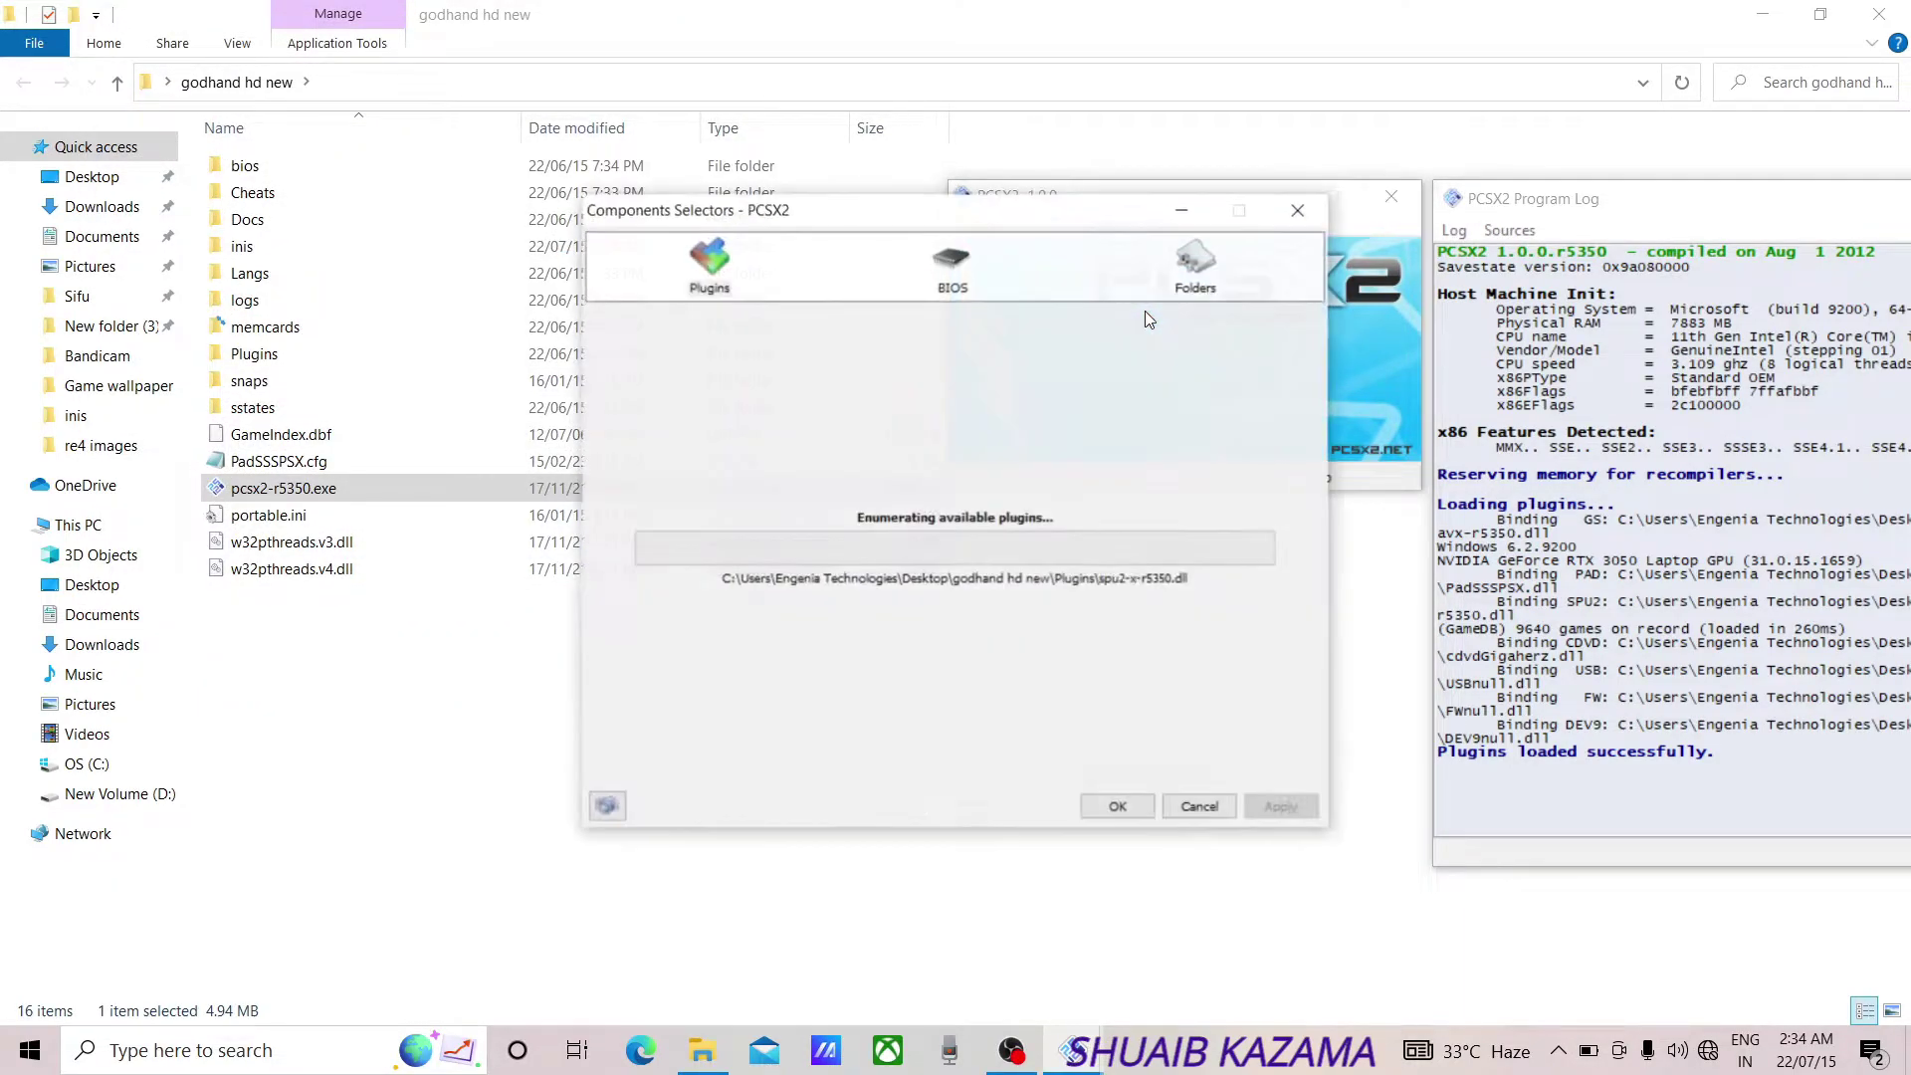
click(1145, 328)
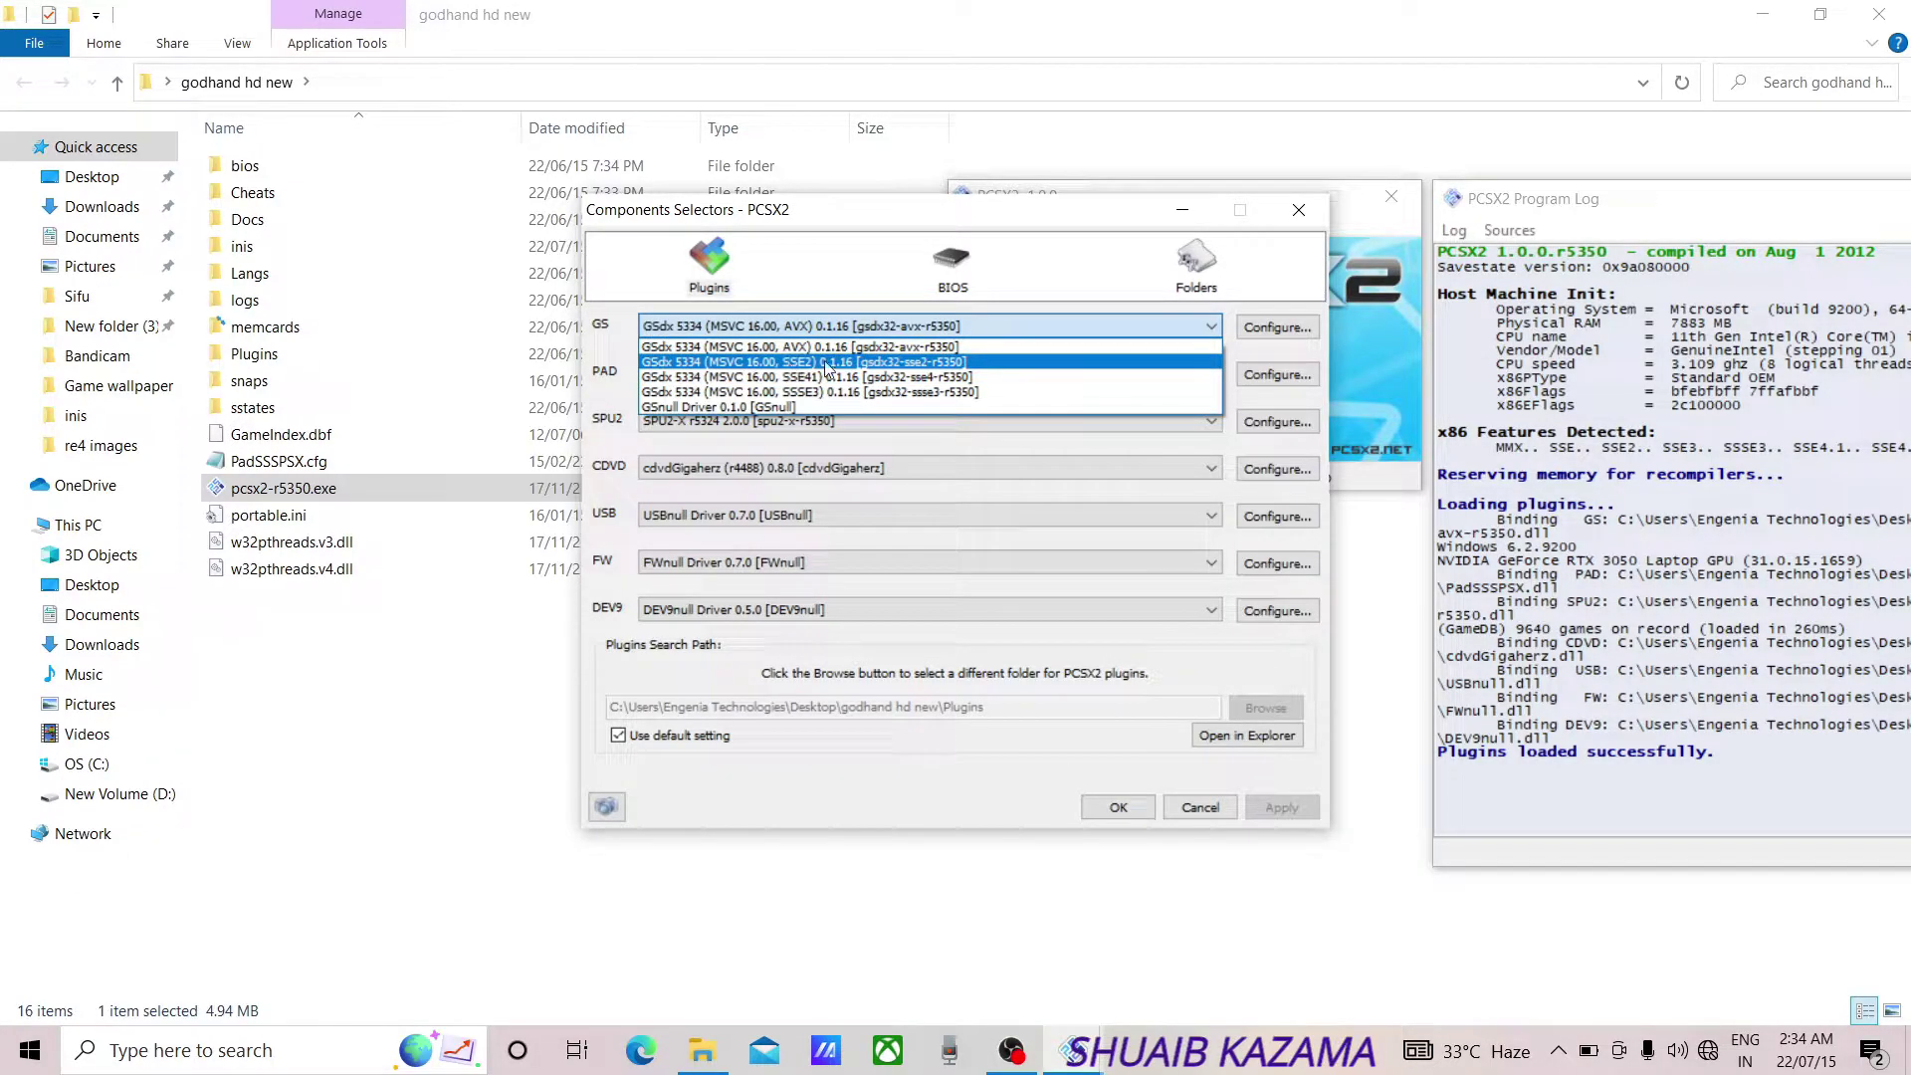
click(908, 361)
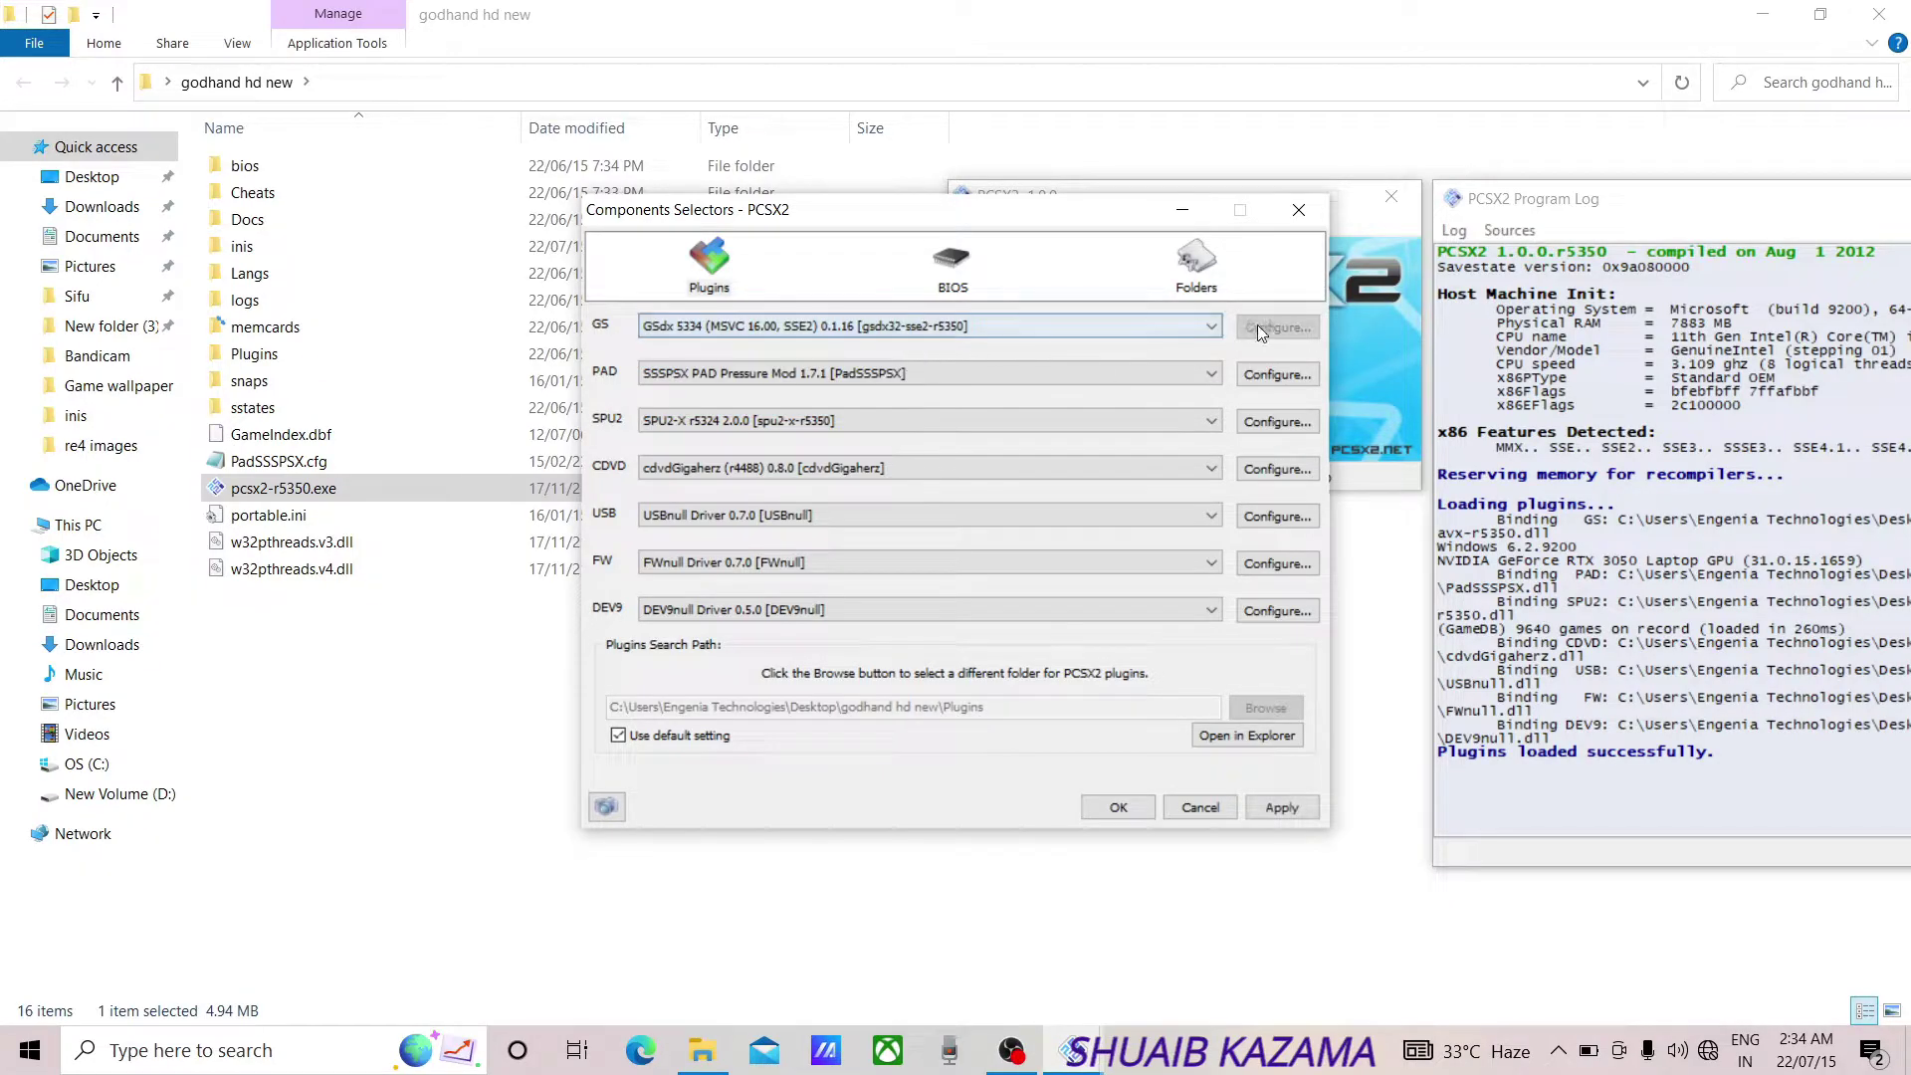
click(1250, 806)
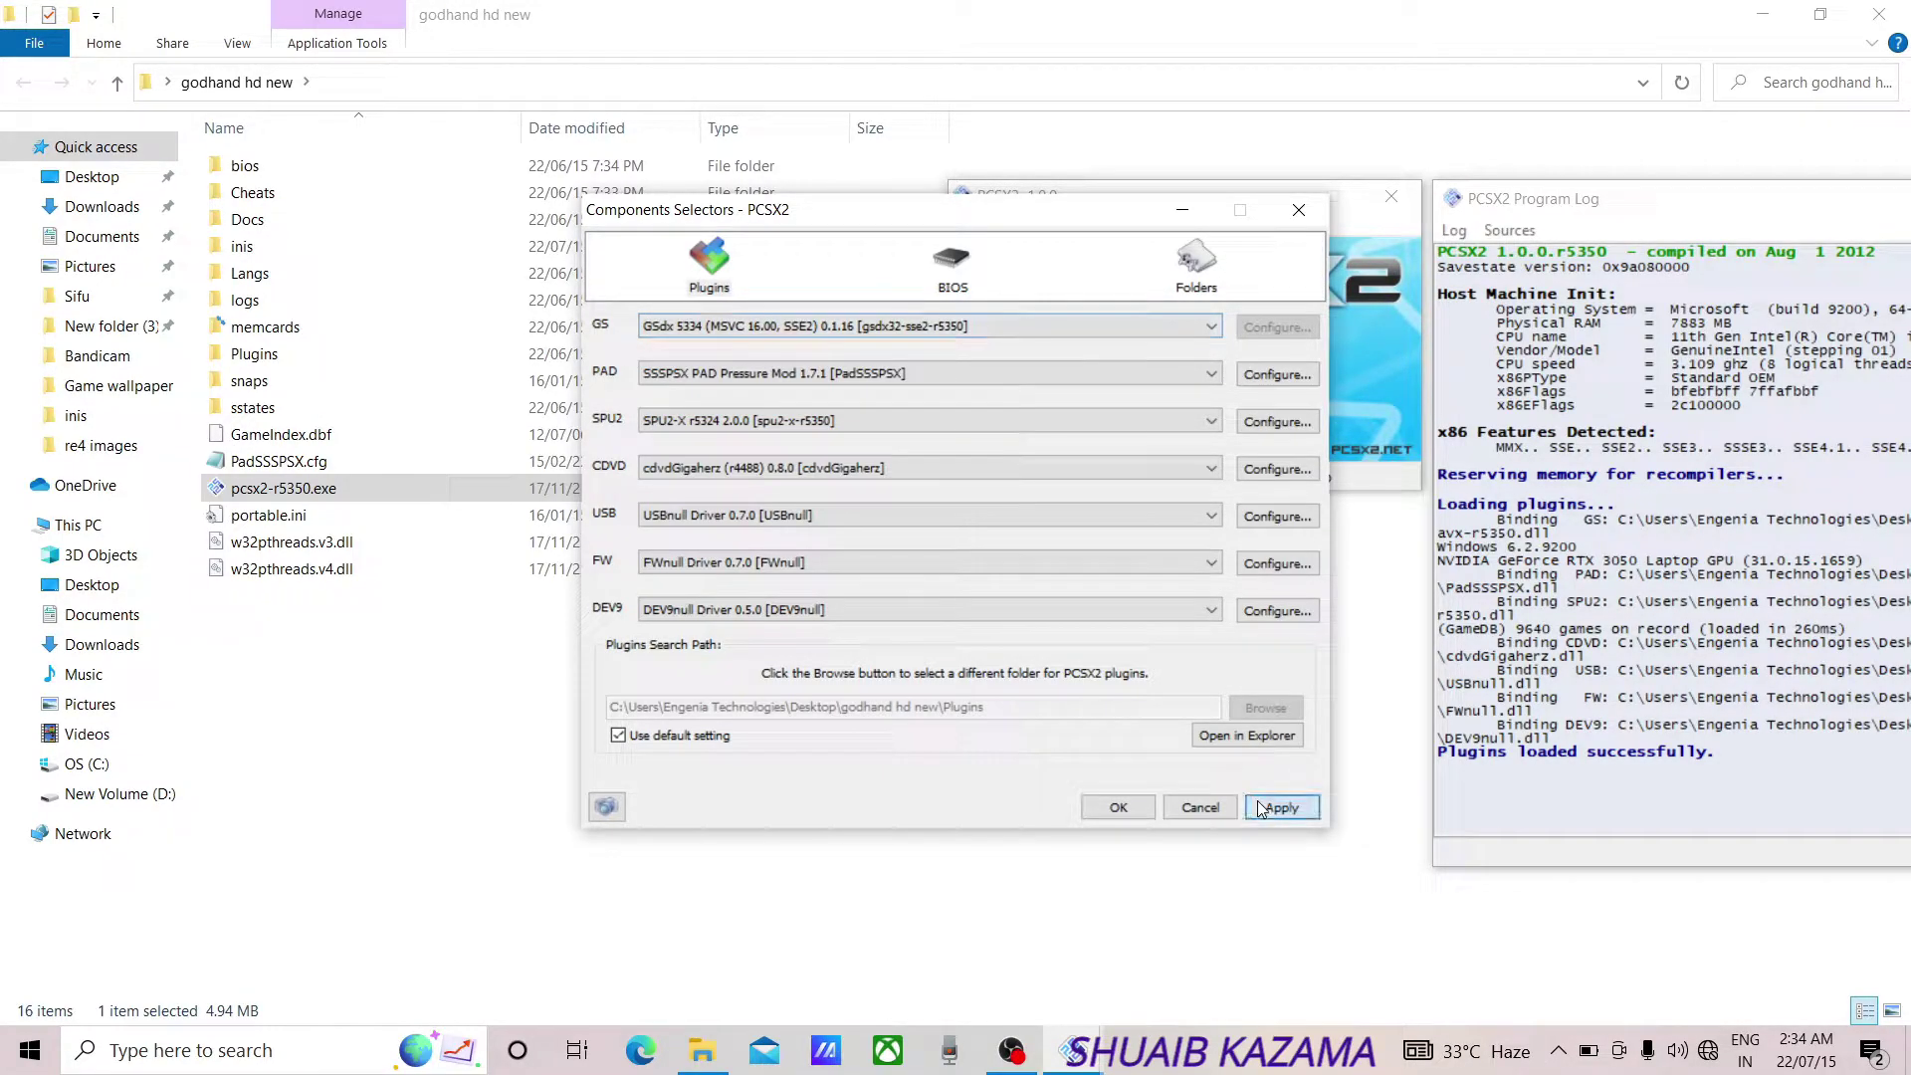
Open the GS plugin's configuration and check its scaling options, custom resolution and native resolution setting.
click(1278, 330)
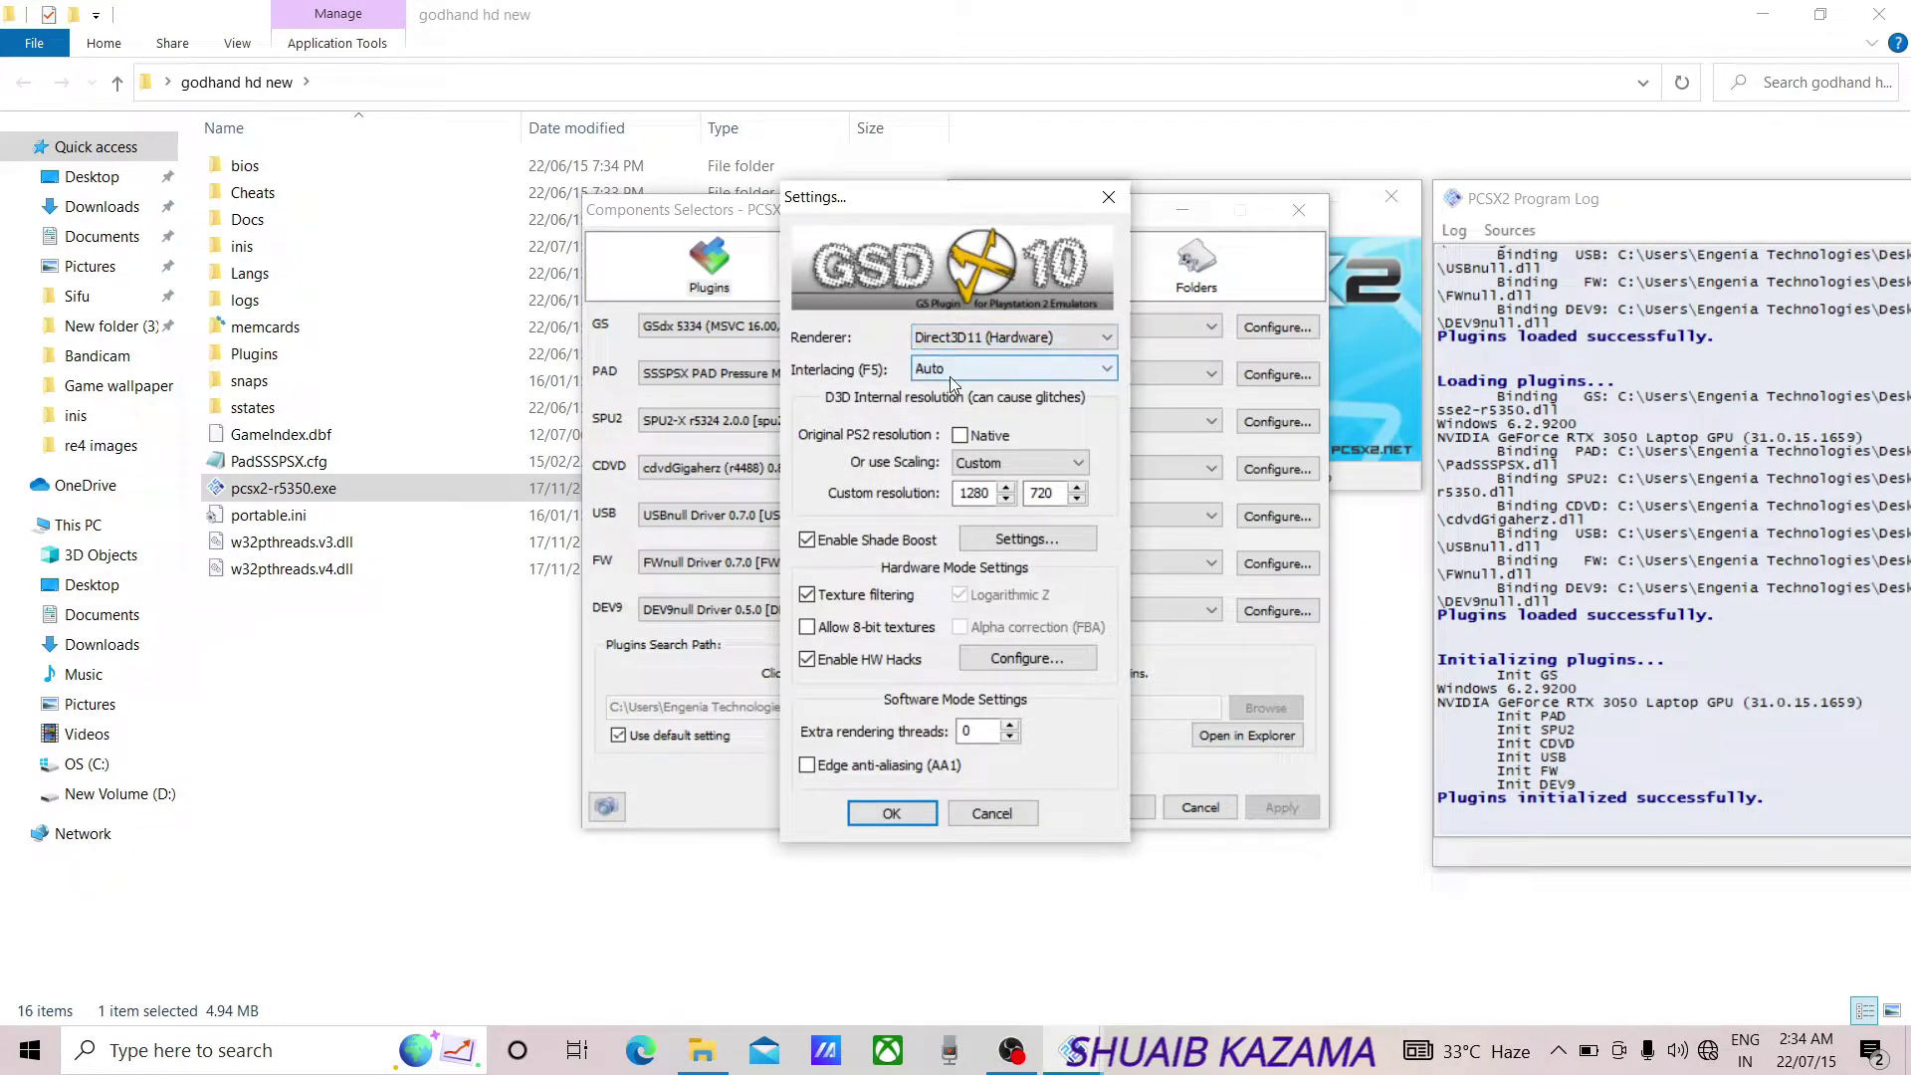
click(957, 472)
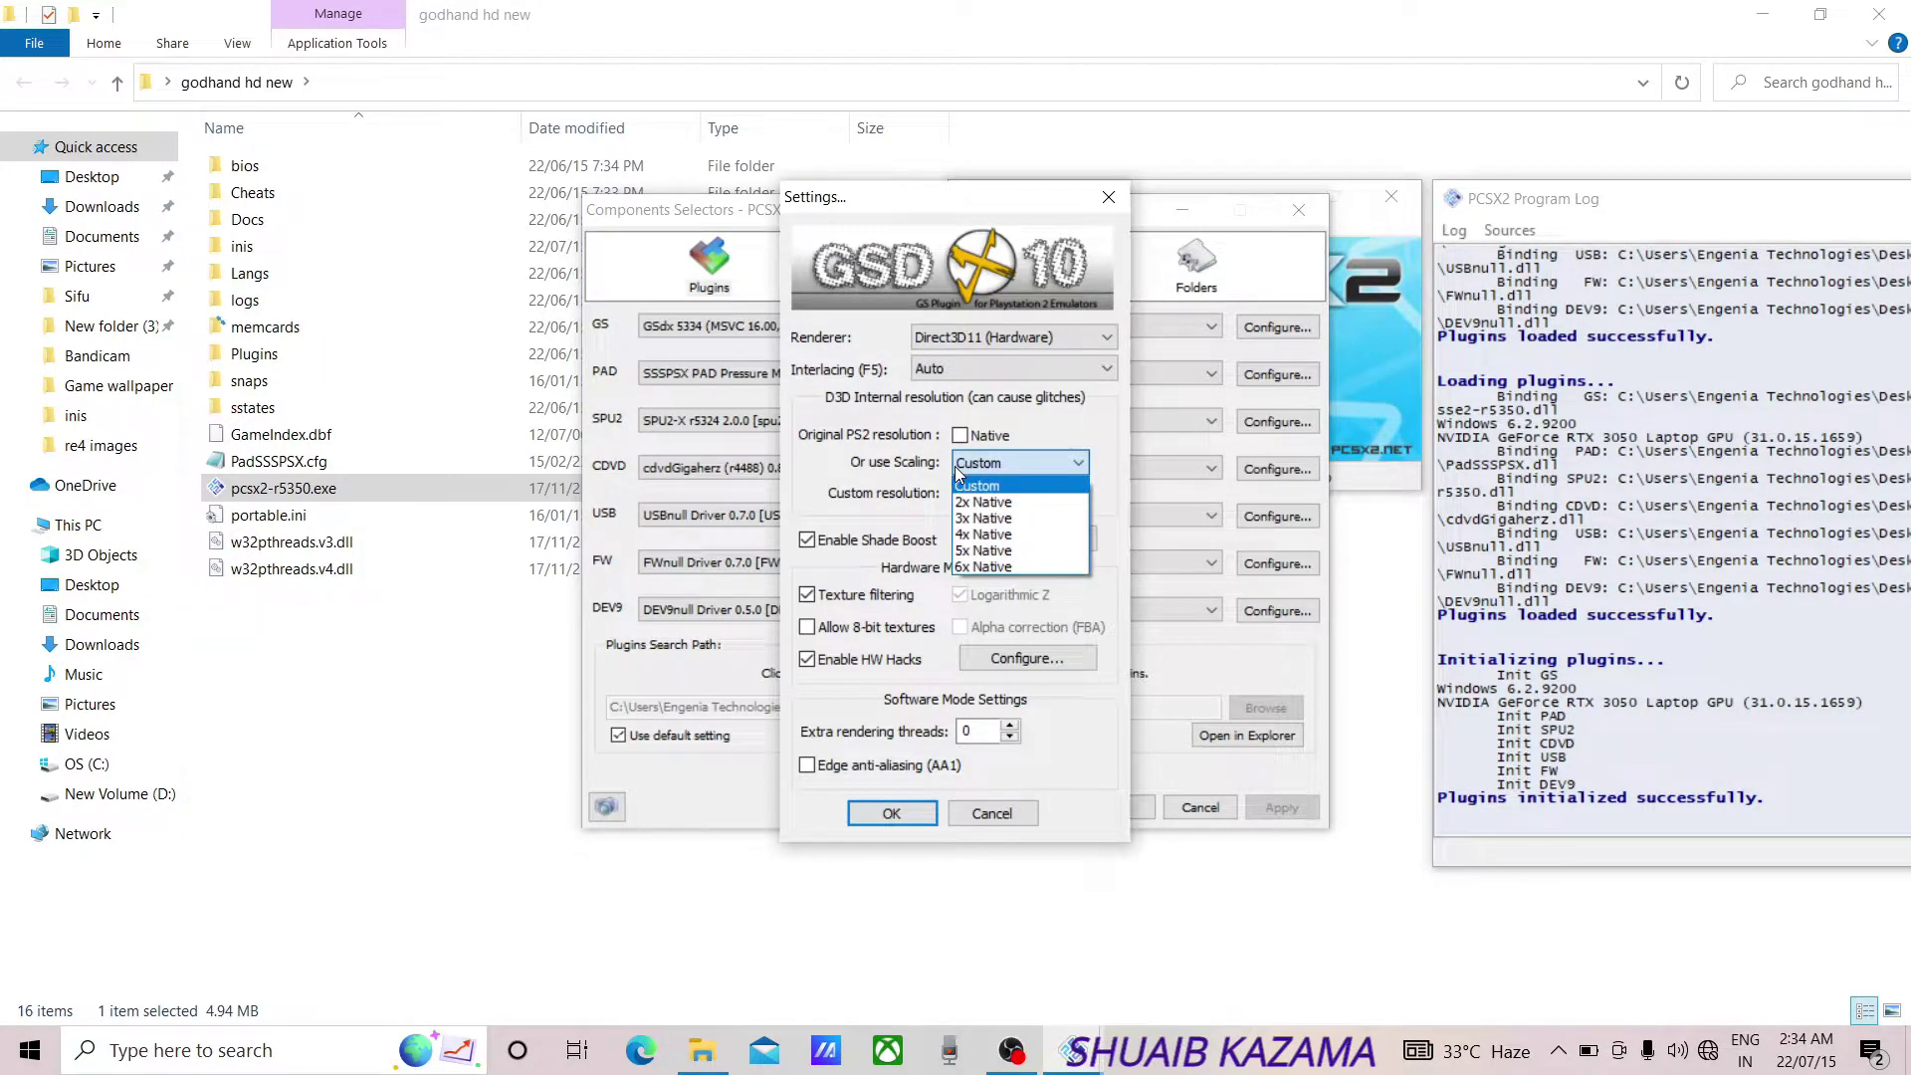
click(926, 472)
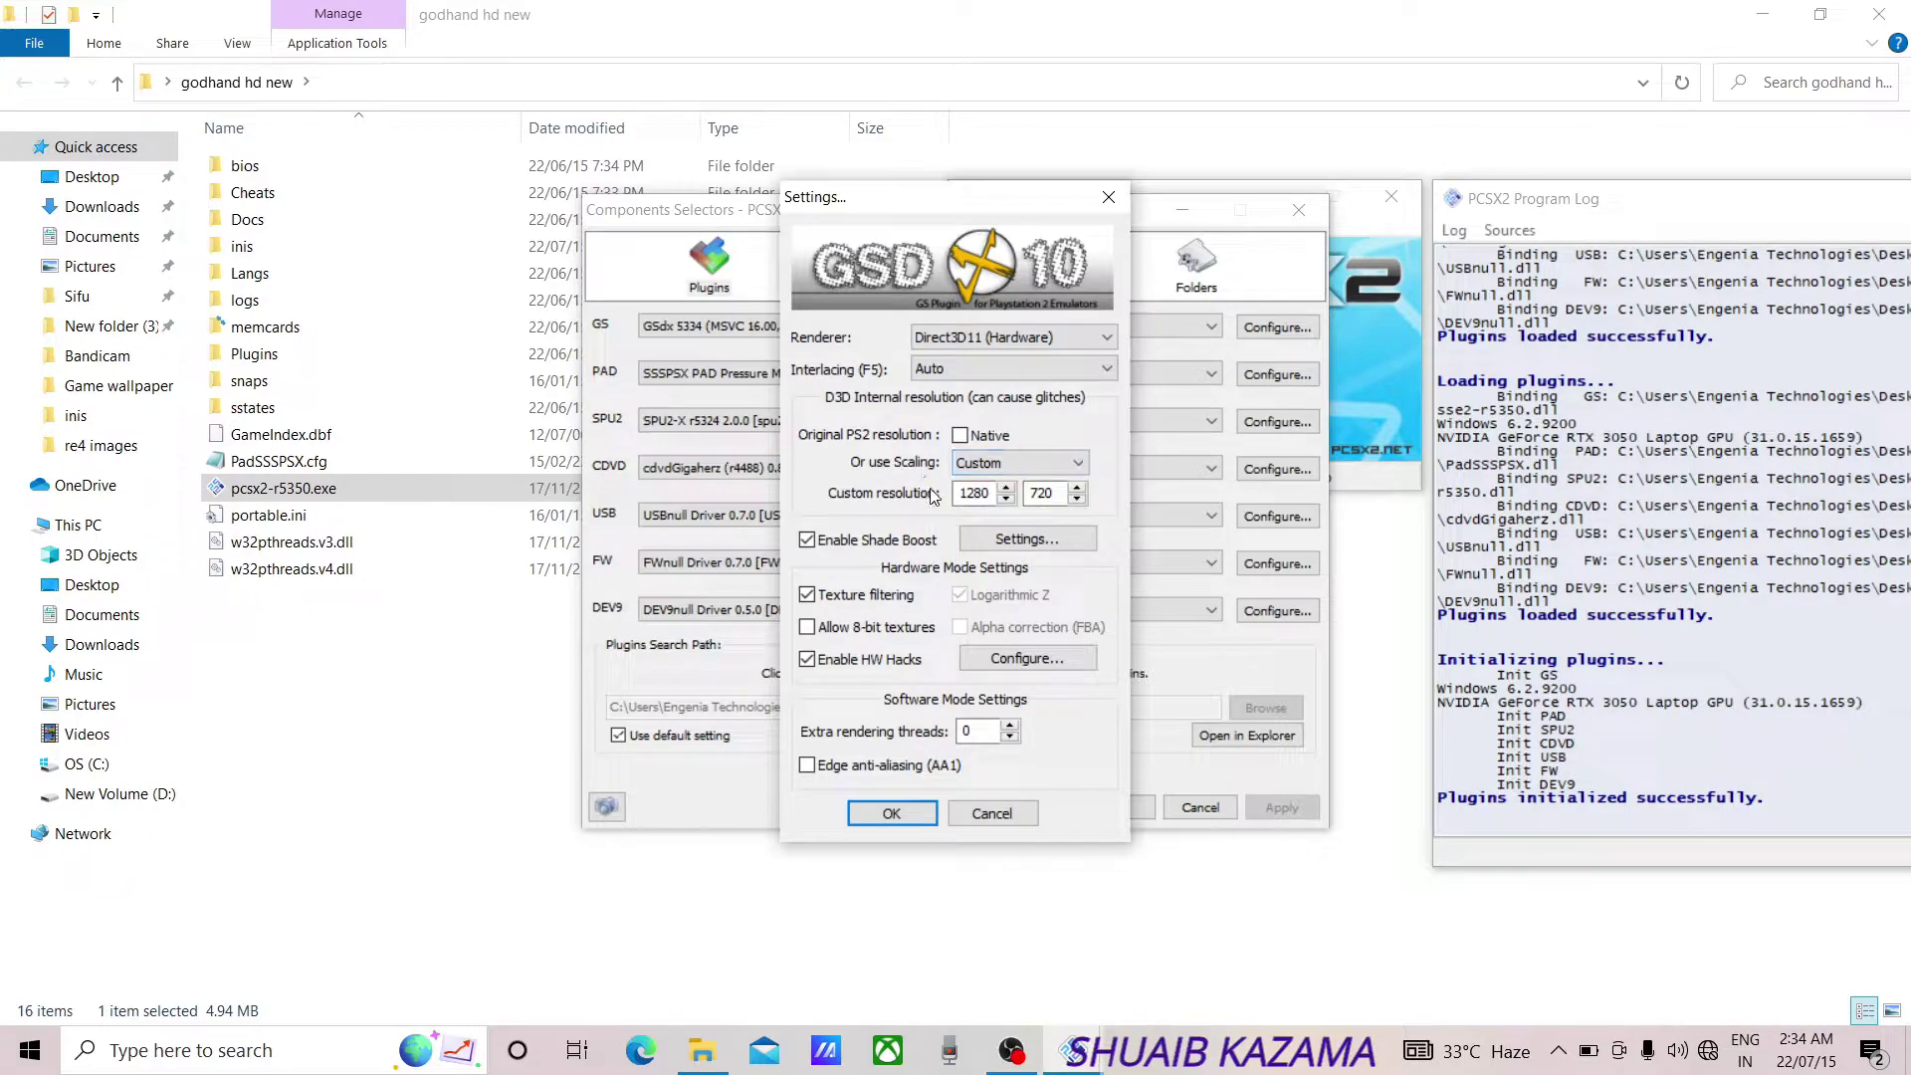
double_click(974, 493)
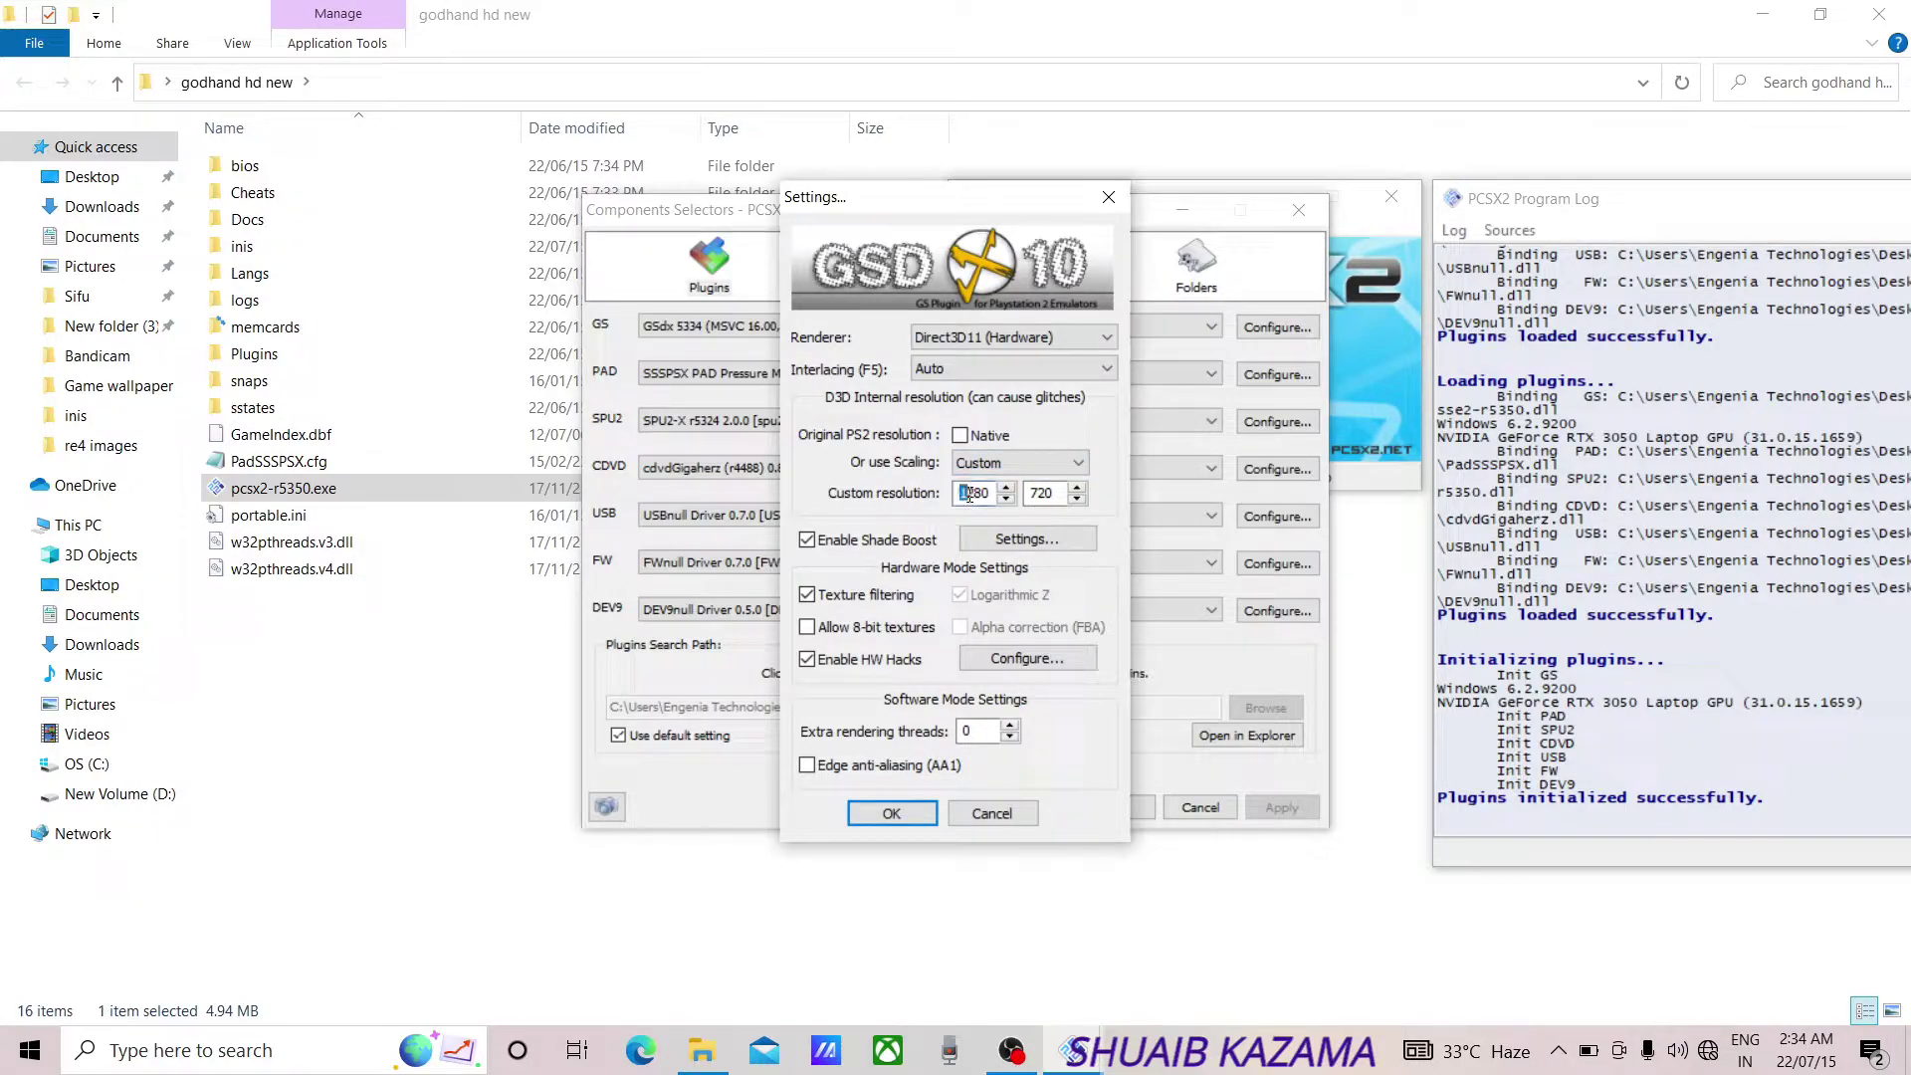
click(1032, 495)
double_click(1032, 495)
click(960, 442)
click(960, 442)
Check the Shade Boost color adjustments and the hardware hacks configuration, and accept the GSdx and plugin settings.
click(1034, 538)
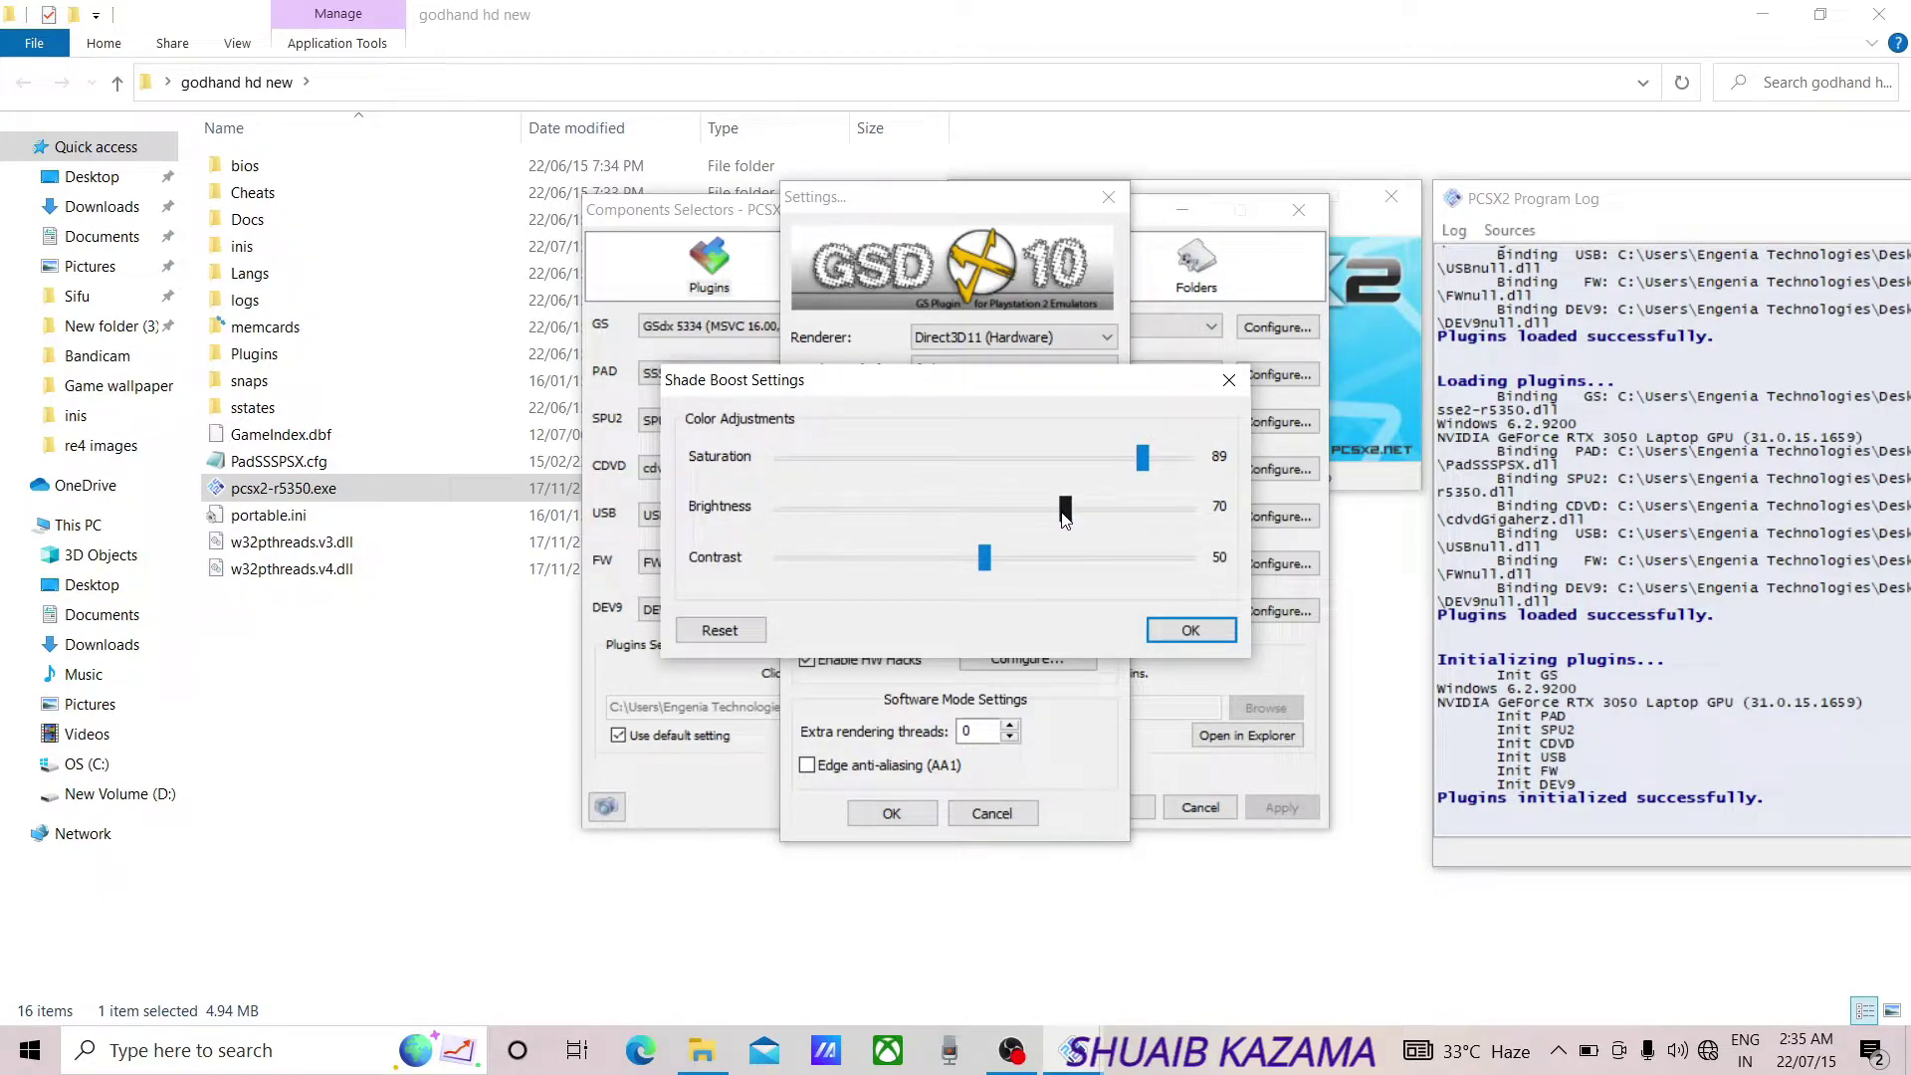
click(1181, 627)
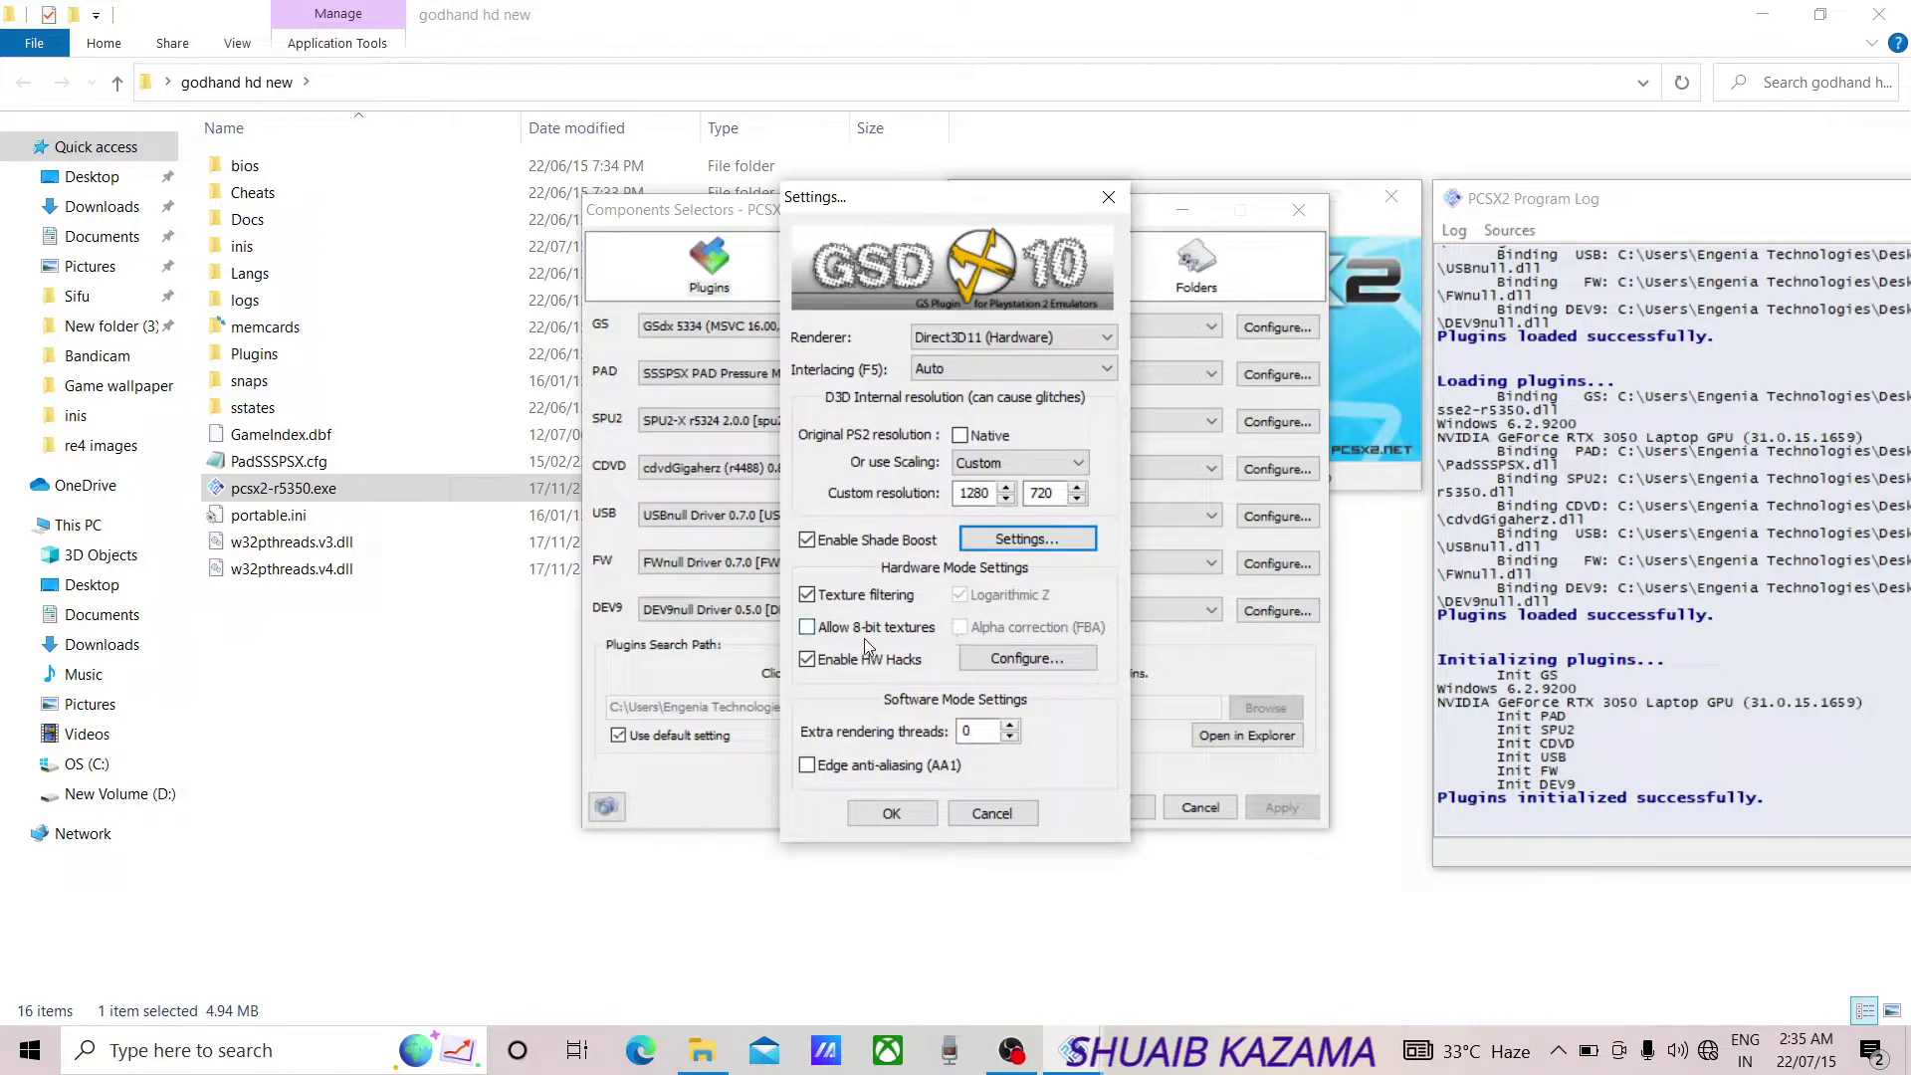
click(993, 660)
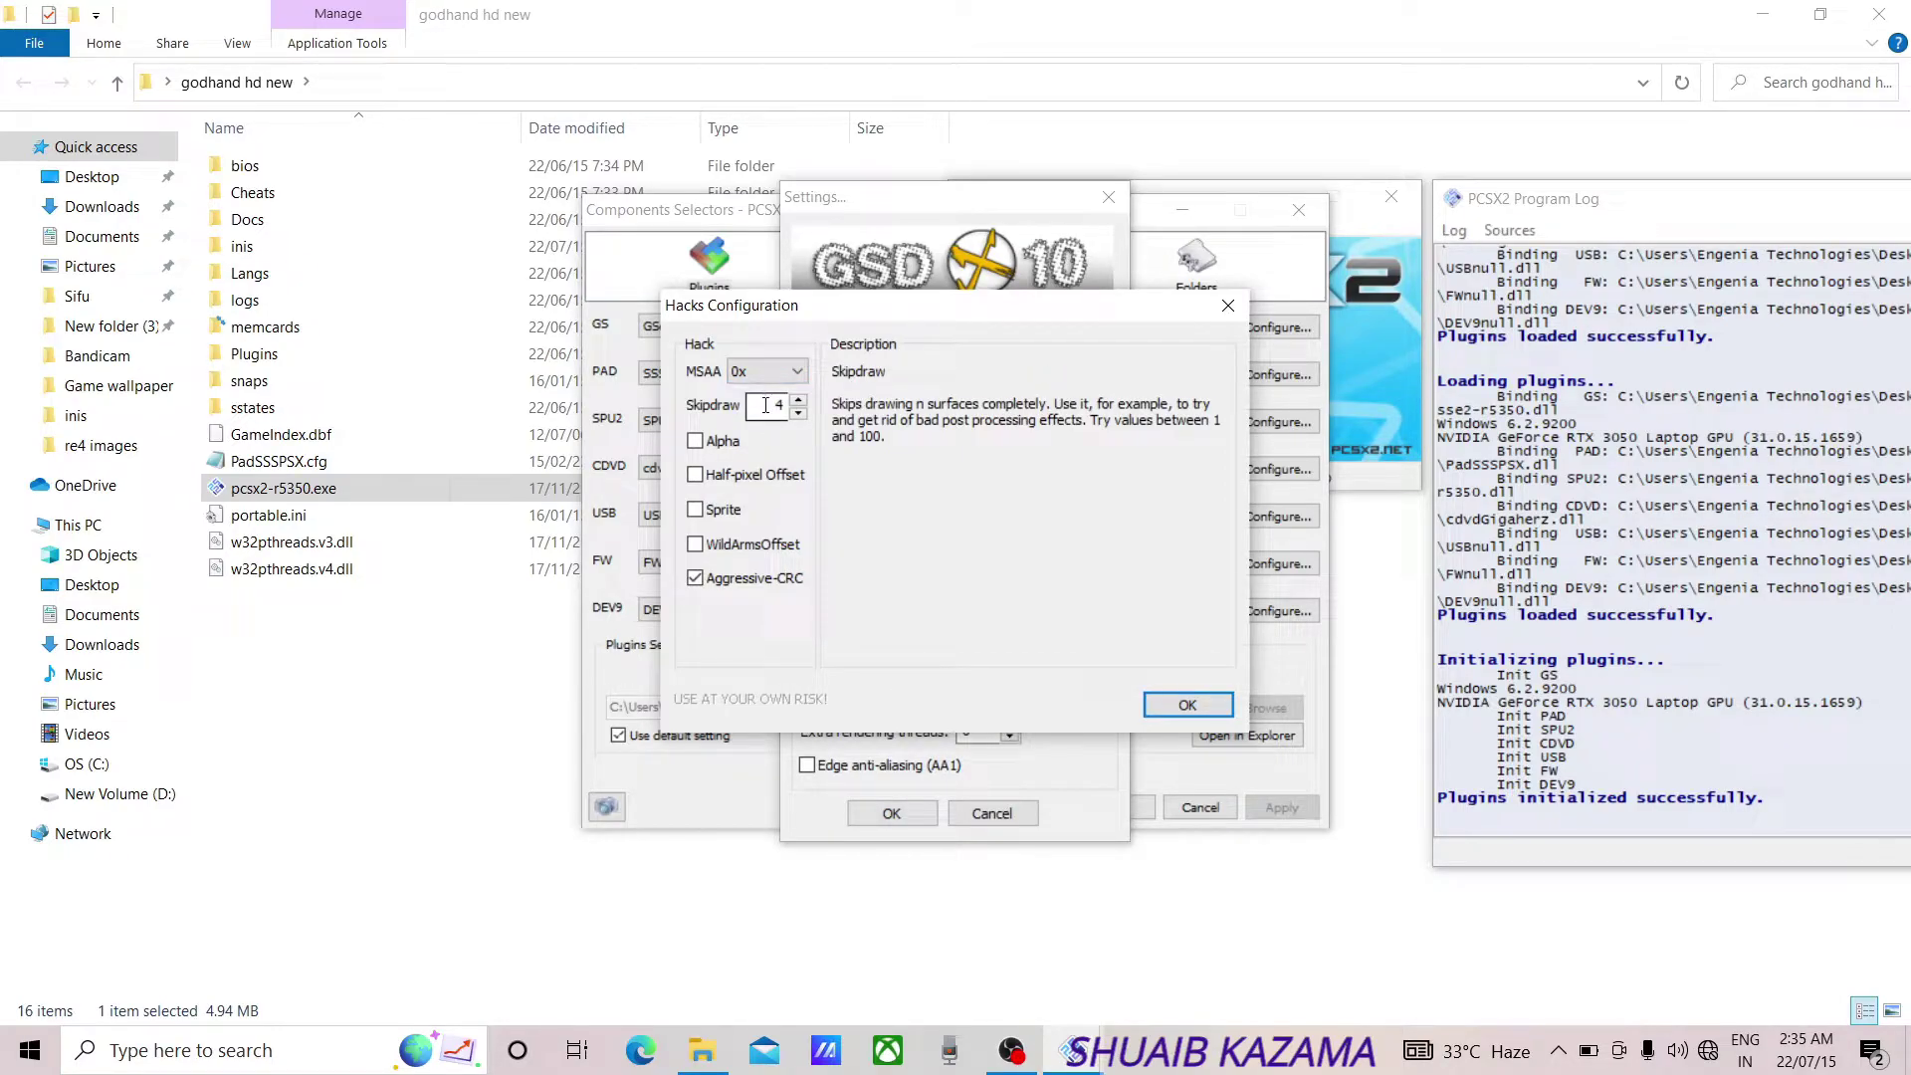
click(754, 416)
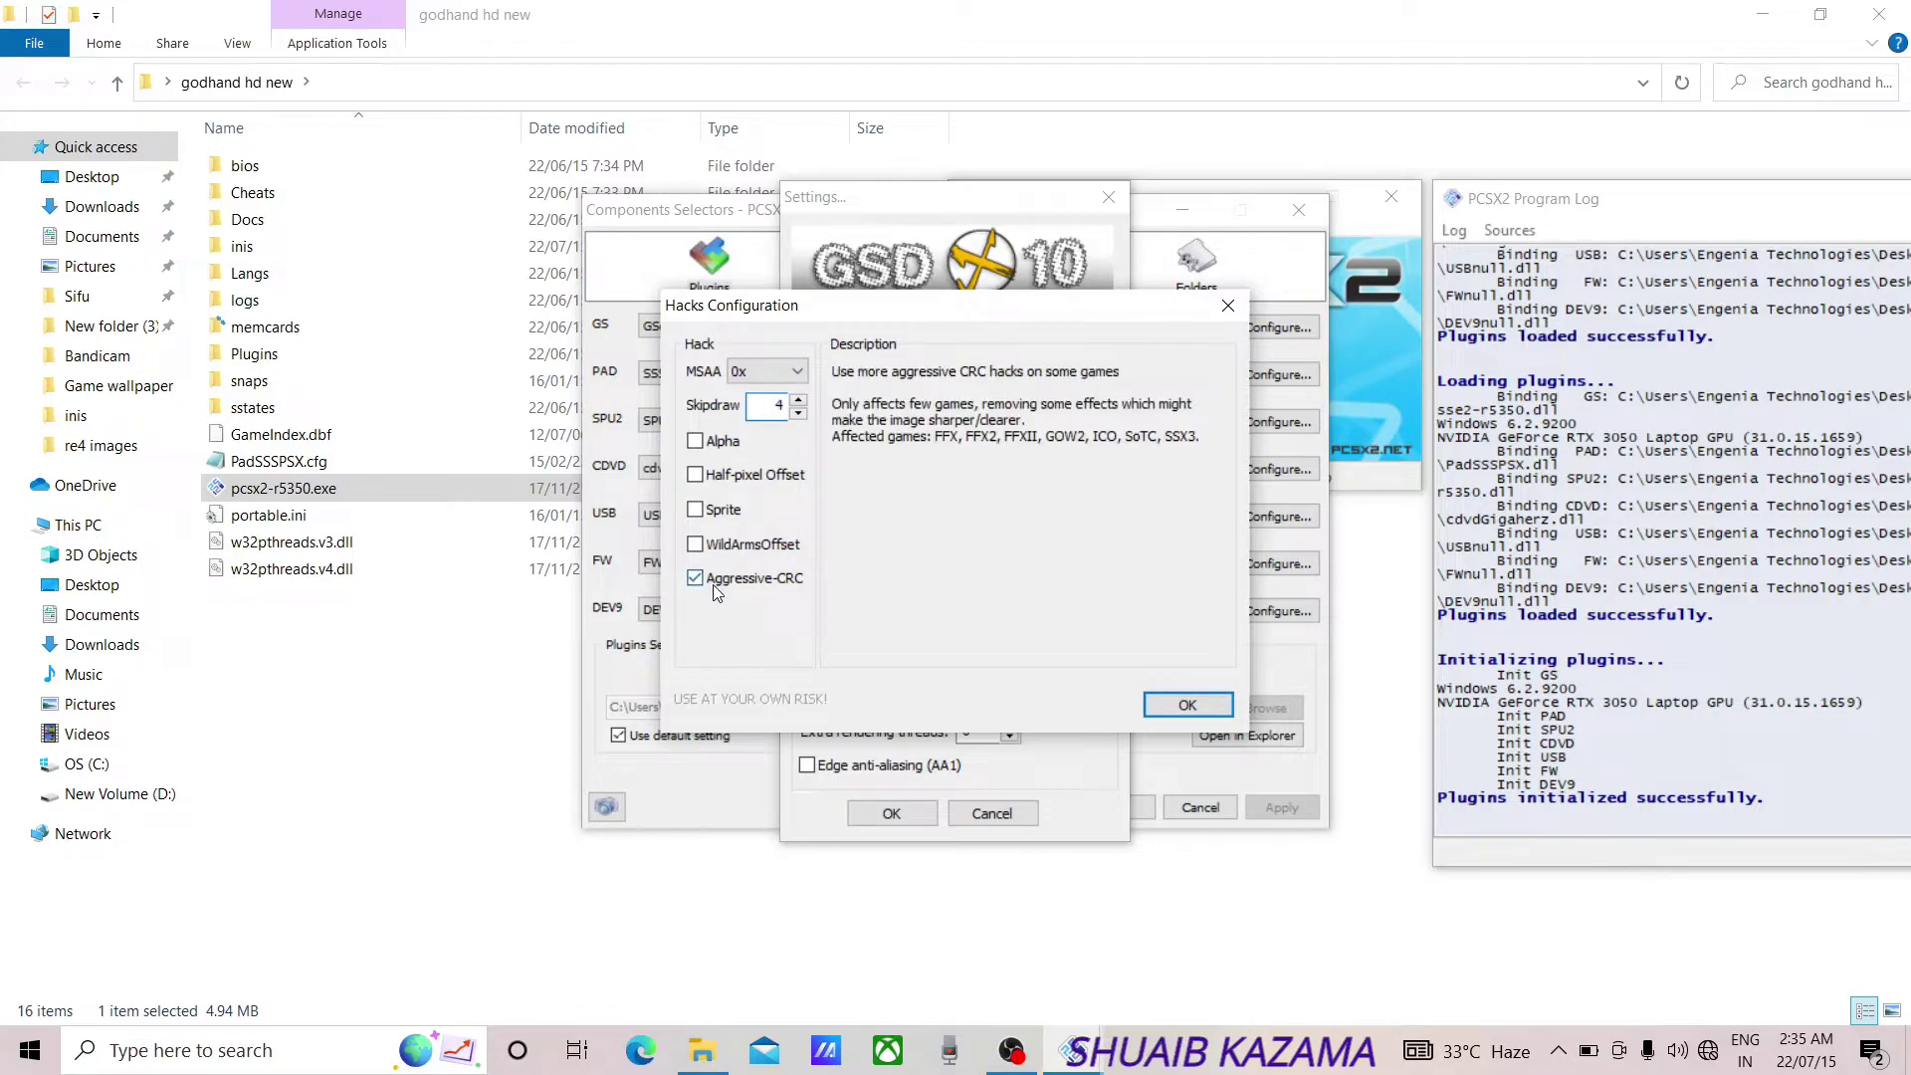
click(1188, 706)
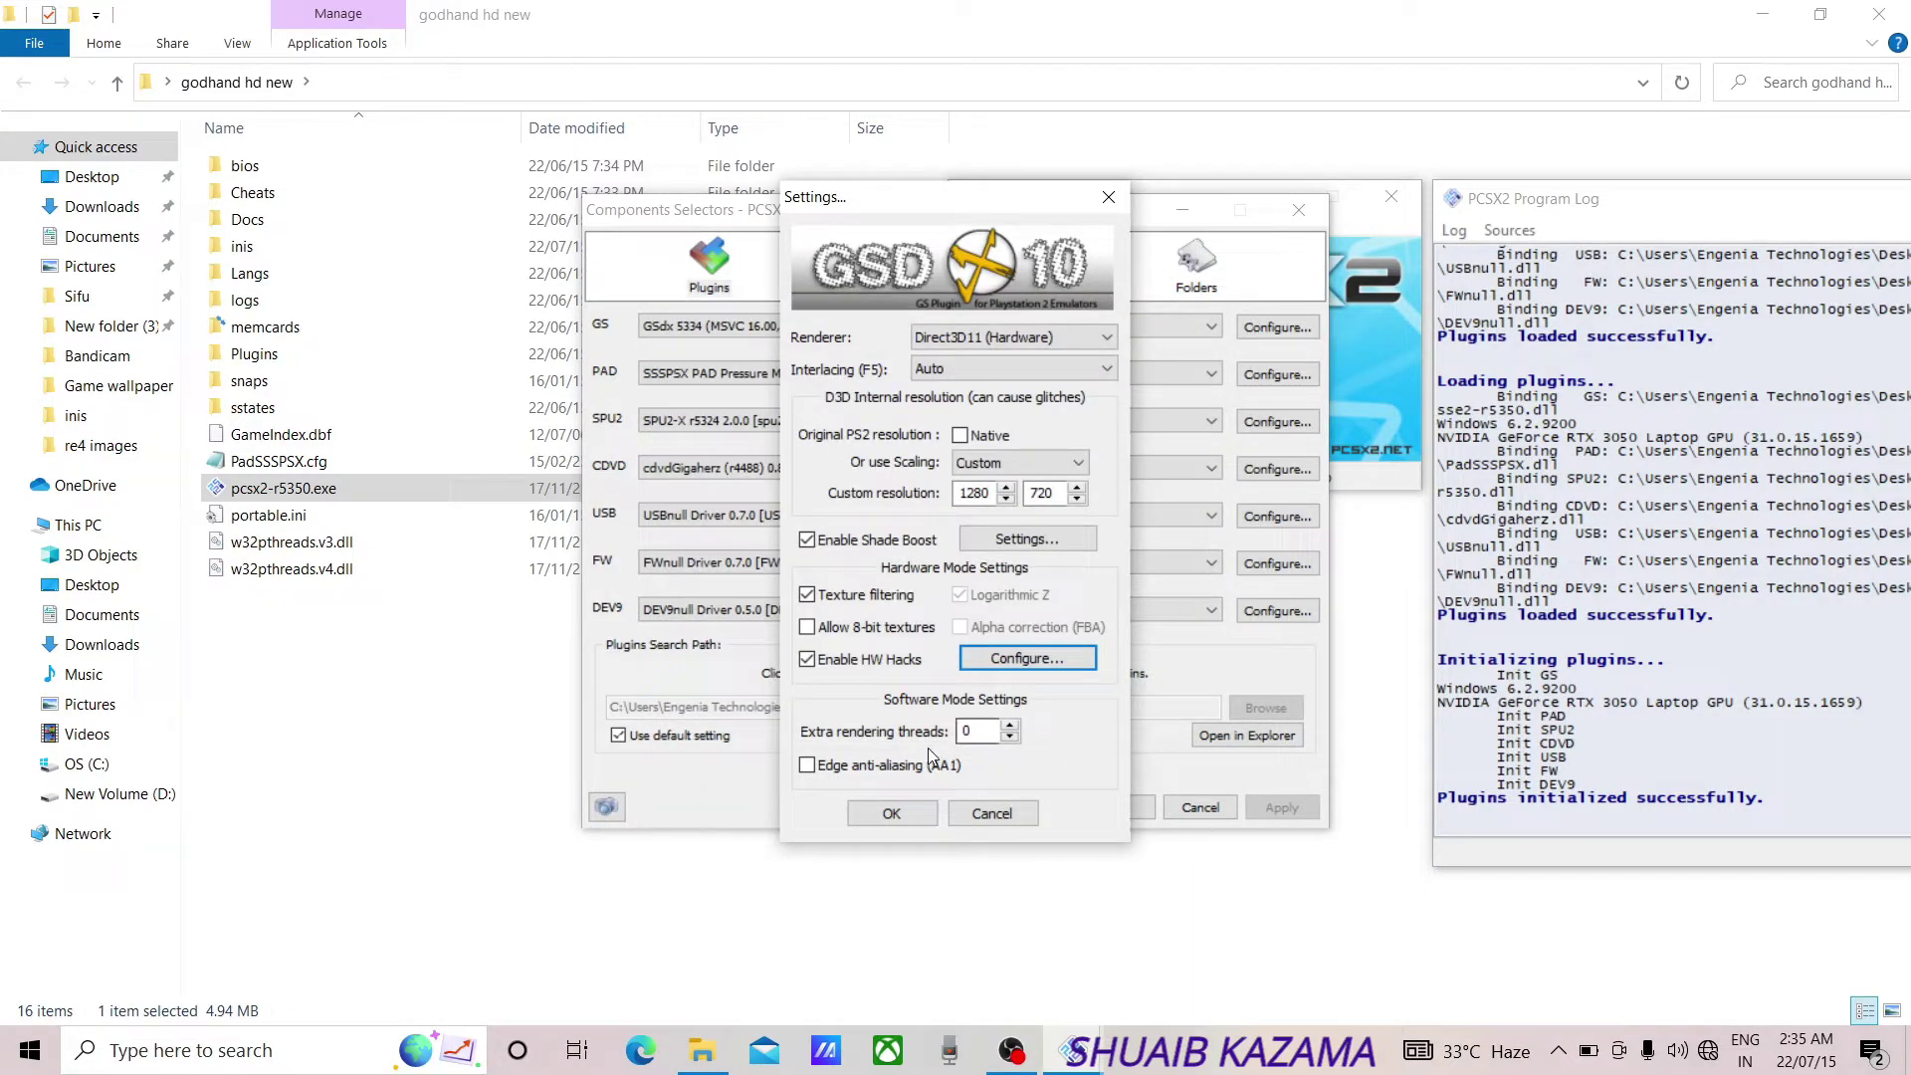
click(905, 809)
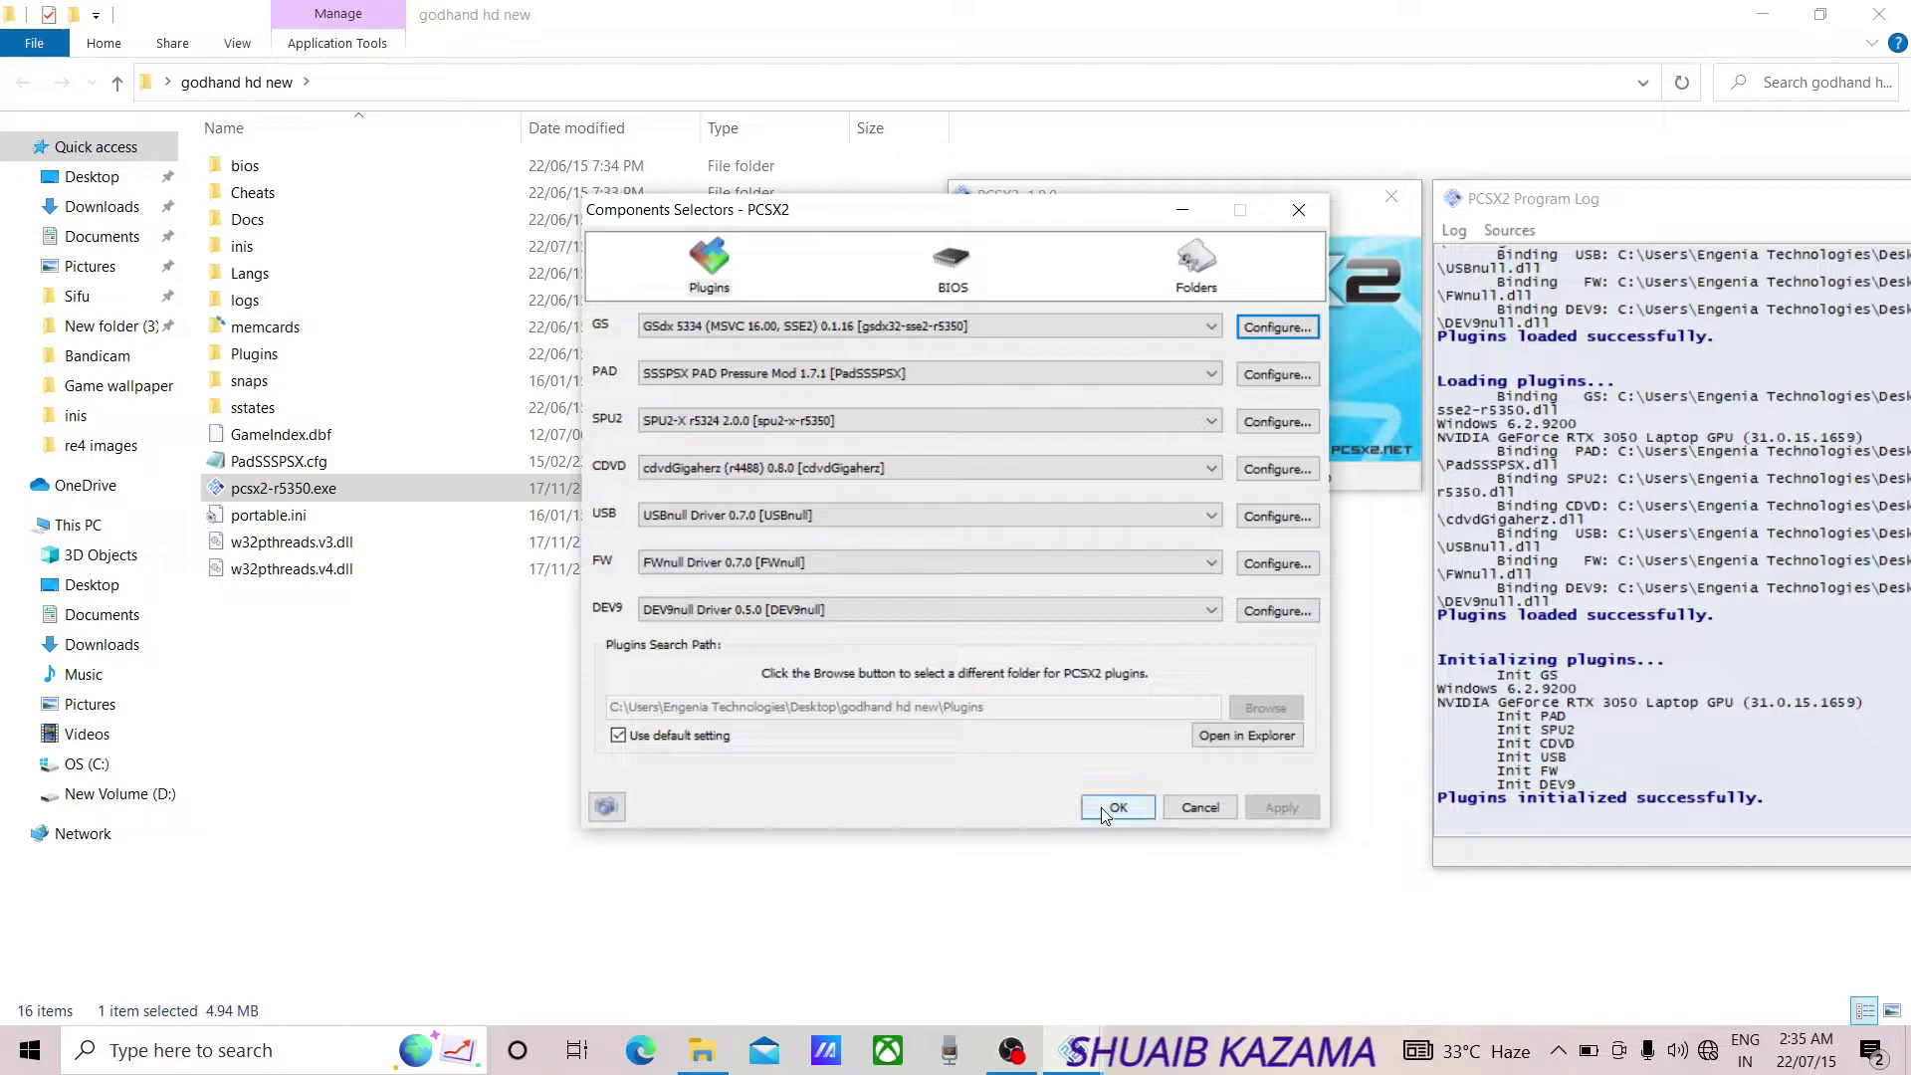
click(1105, 814)
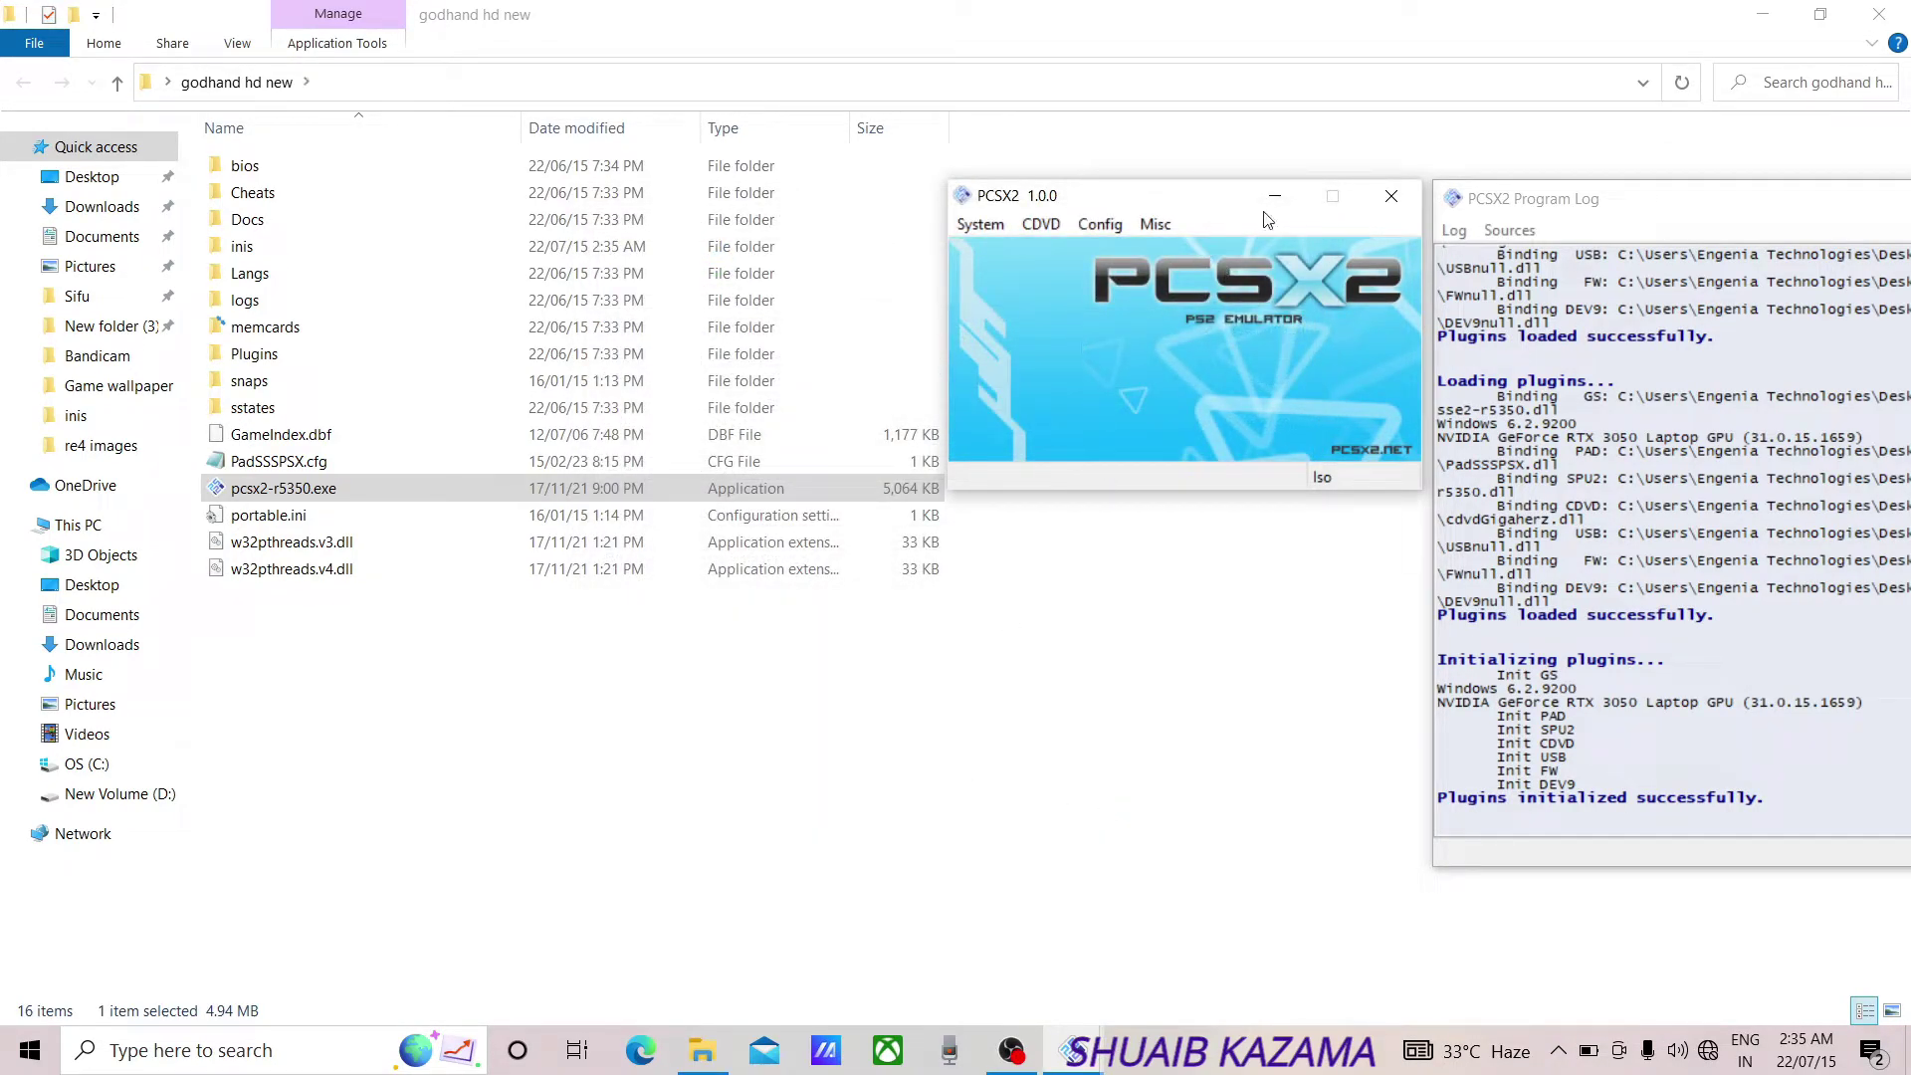
Close the emulator and open GSdx.ini from the inis folder in a maximized Notepad window.
click(1392, 195)
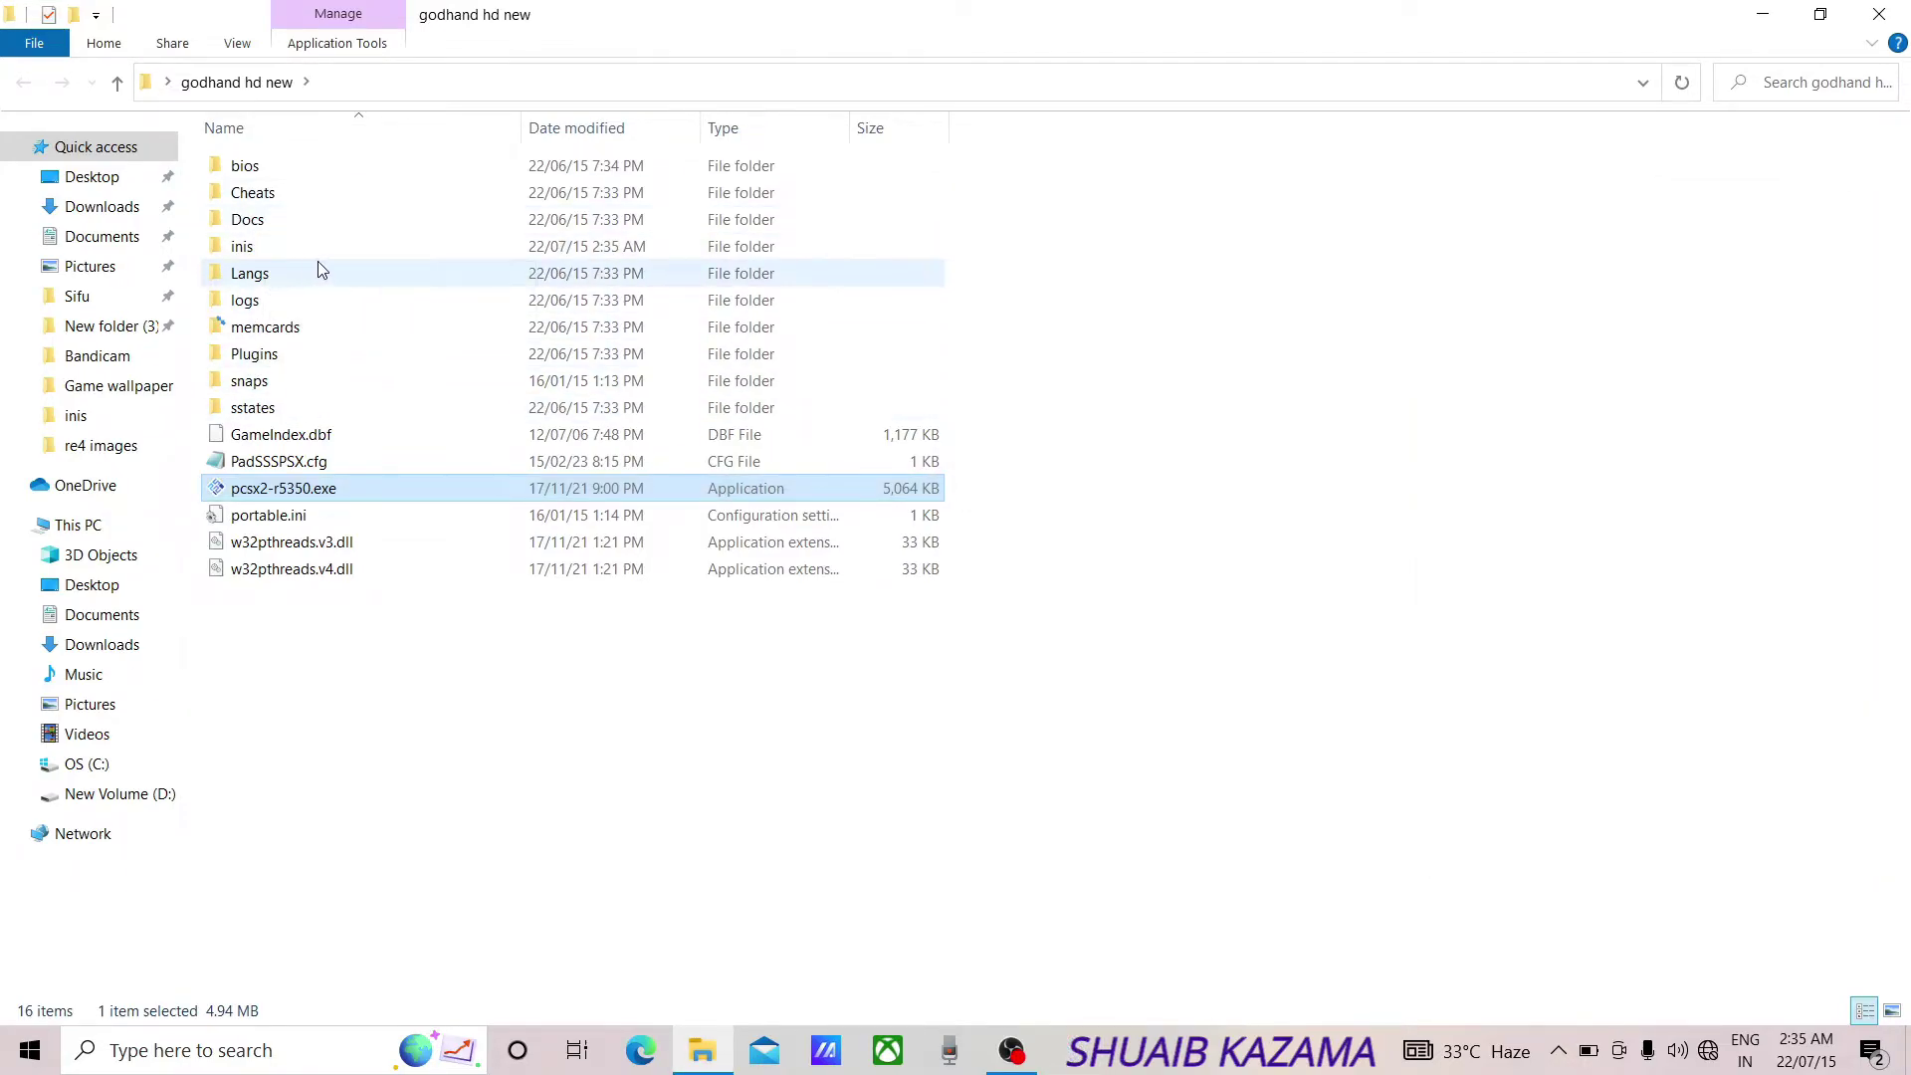
double_click(340, 248)
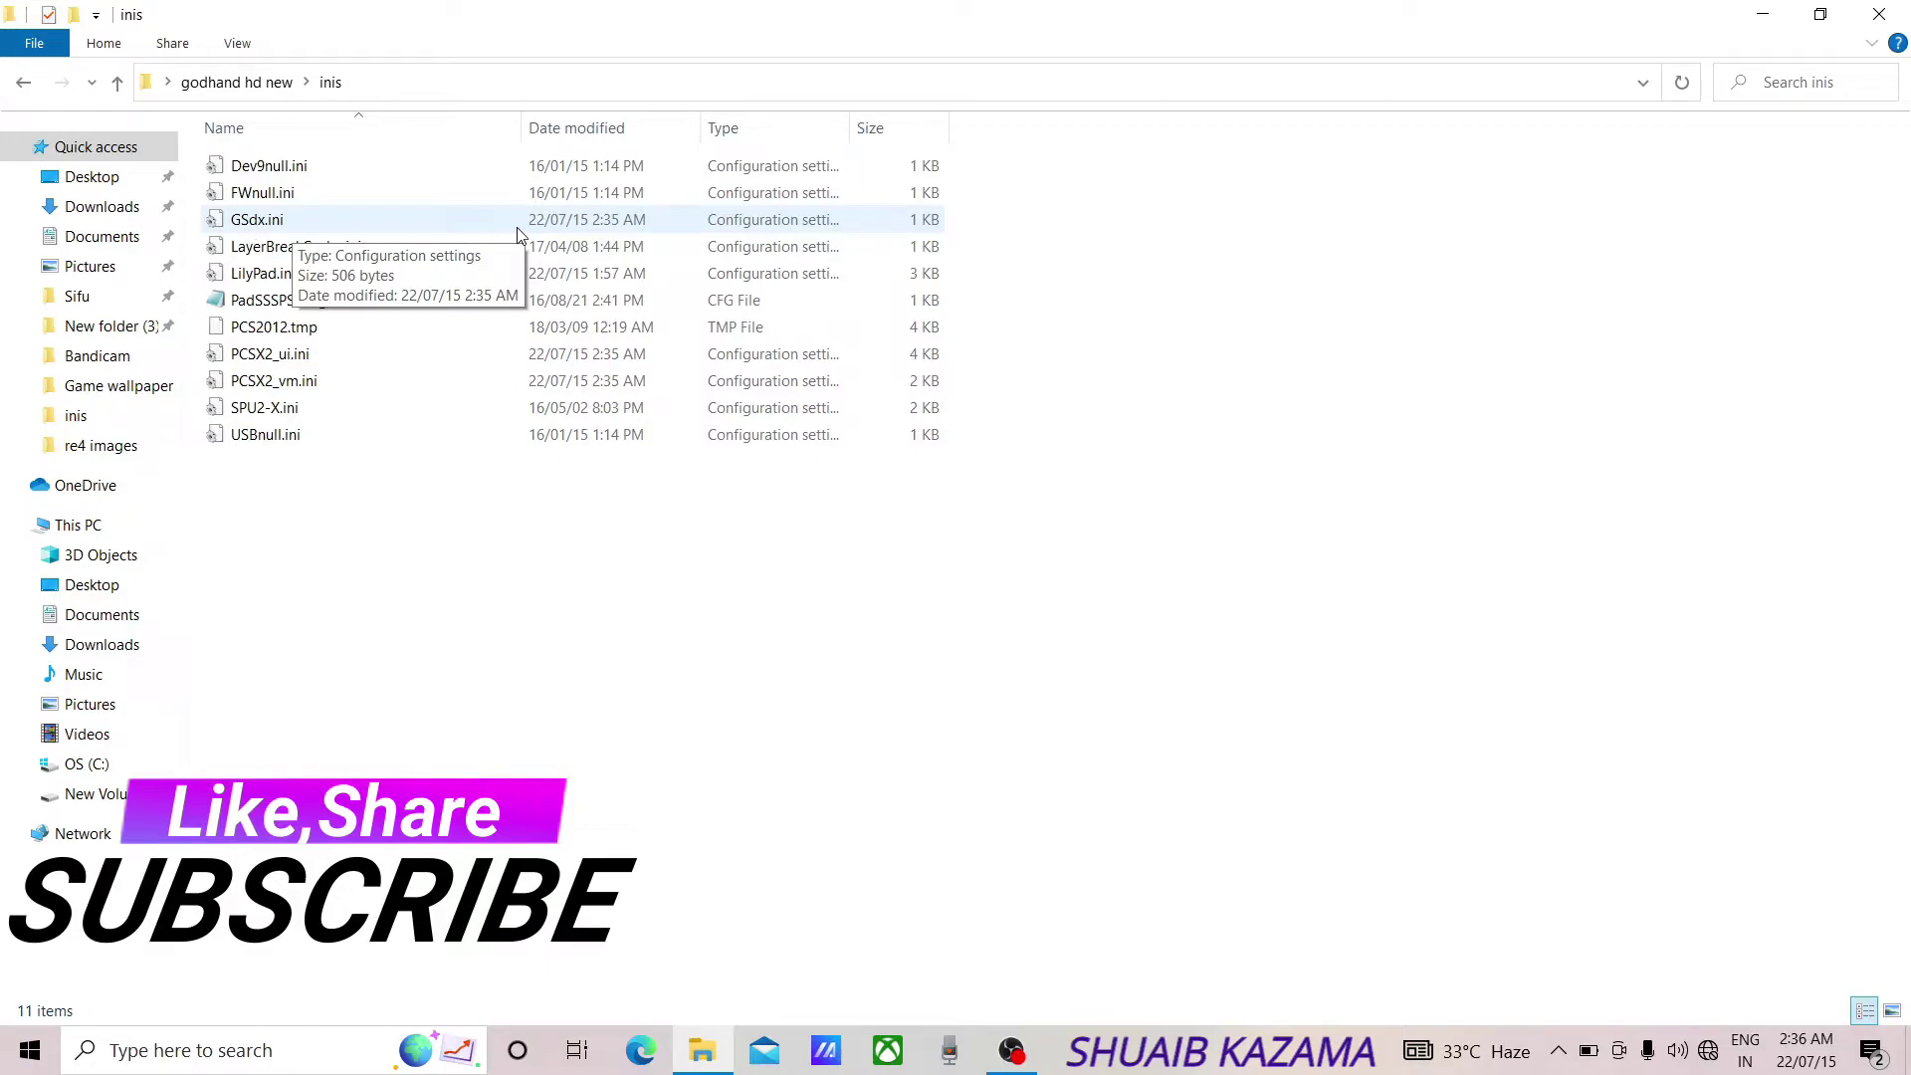
click(235, 223)
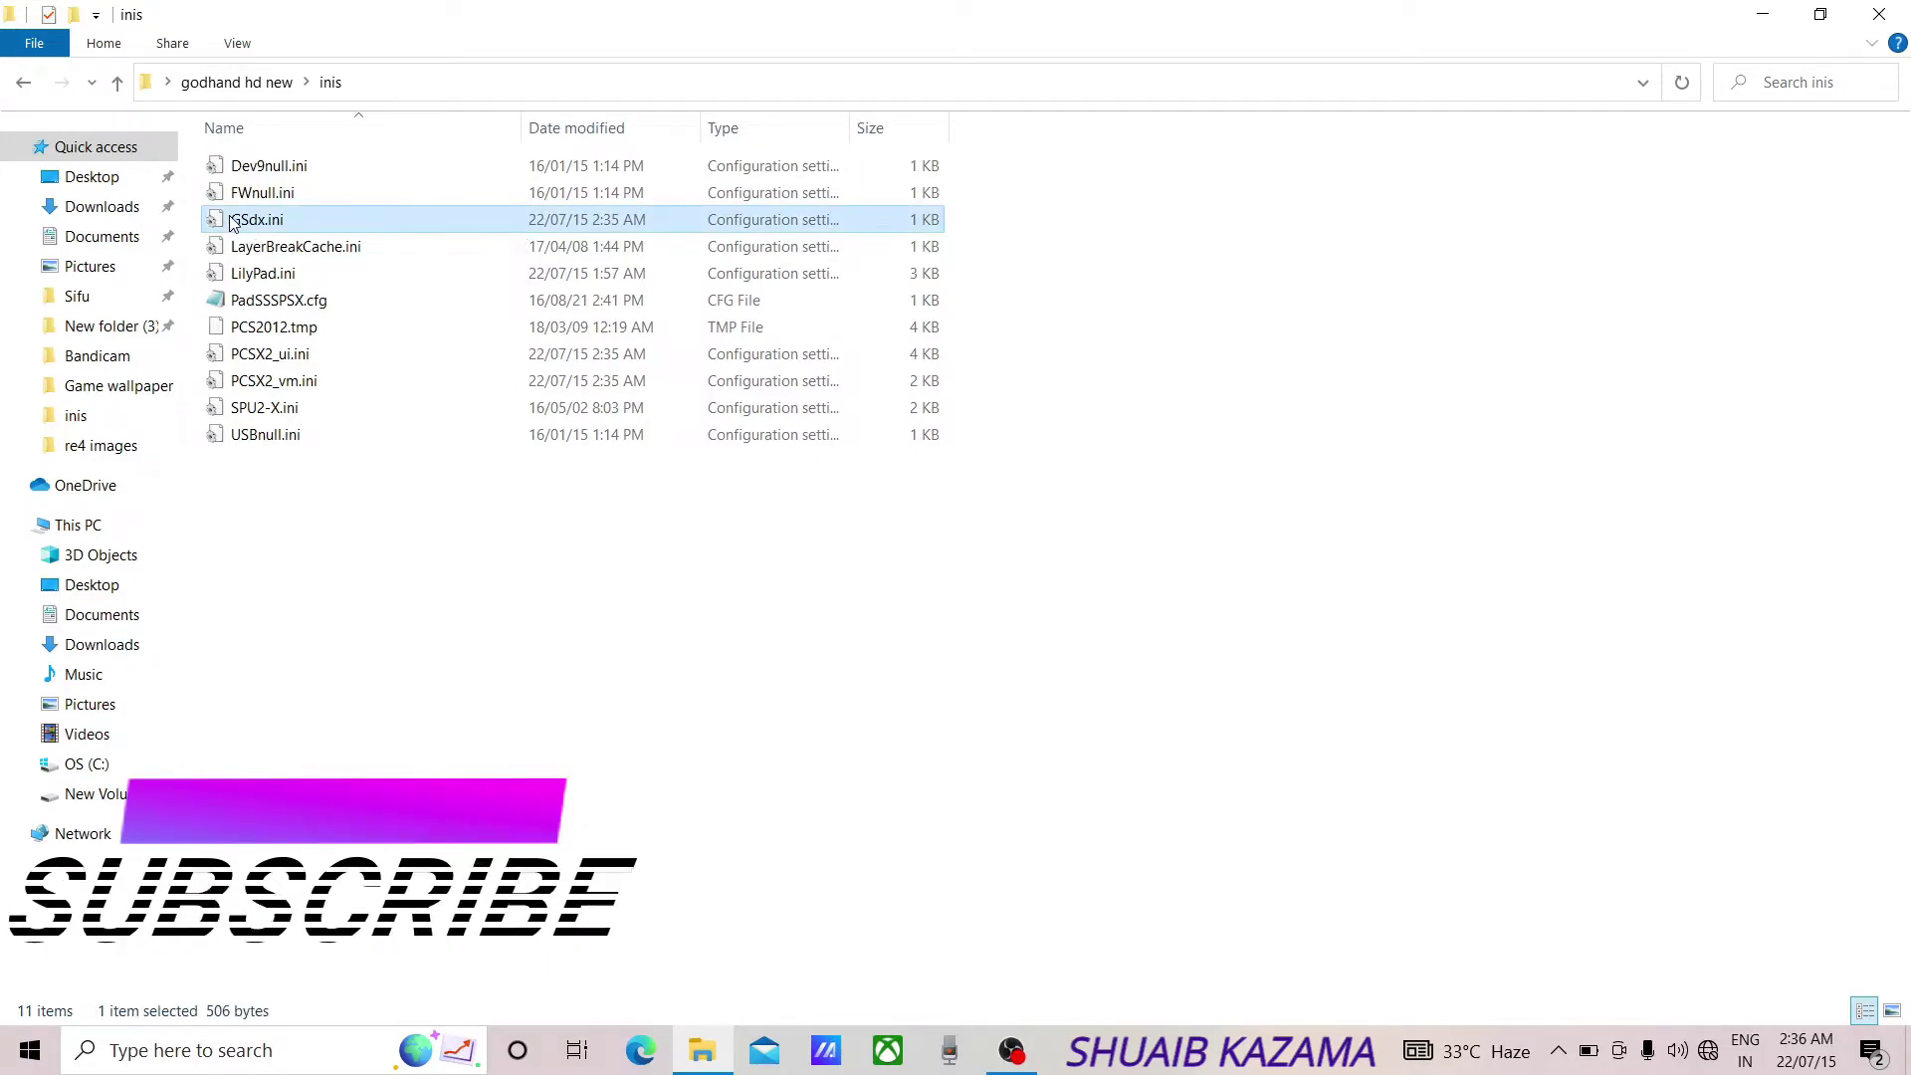
double_click(235, 223)
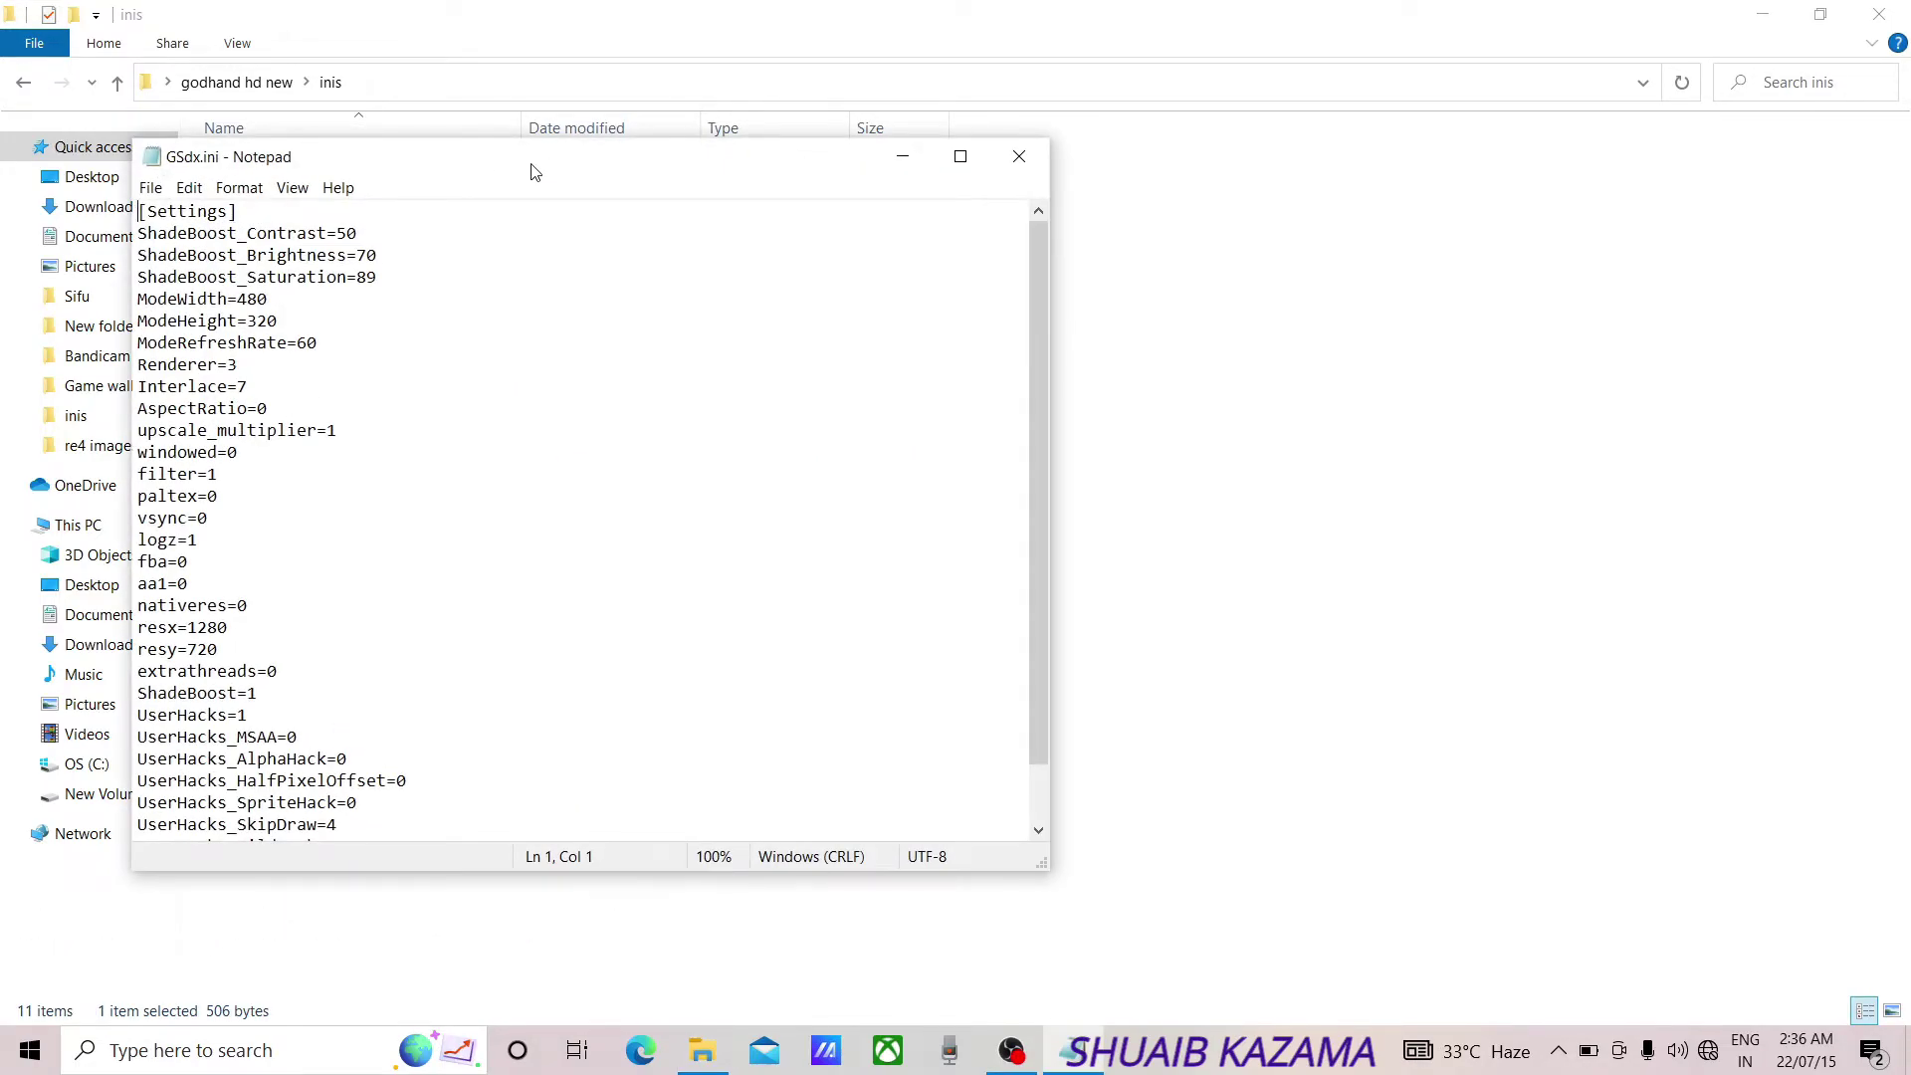
double_click(533, 164)
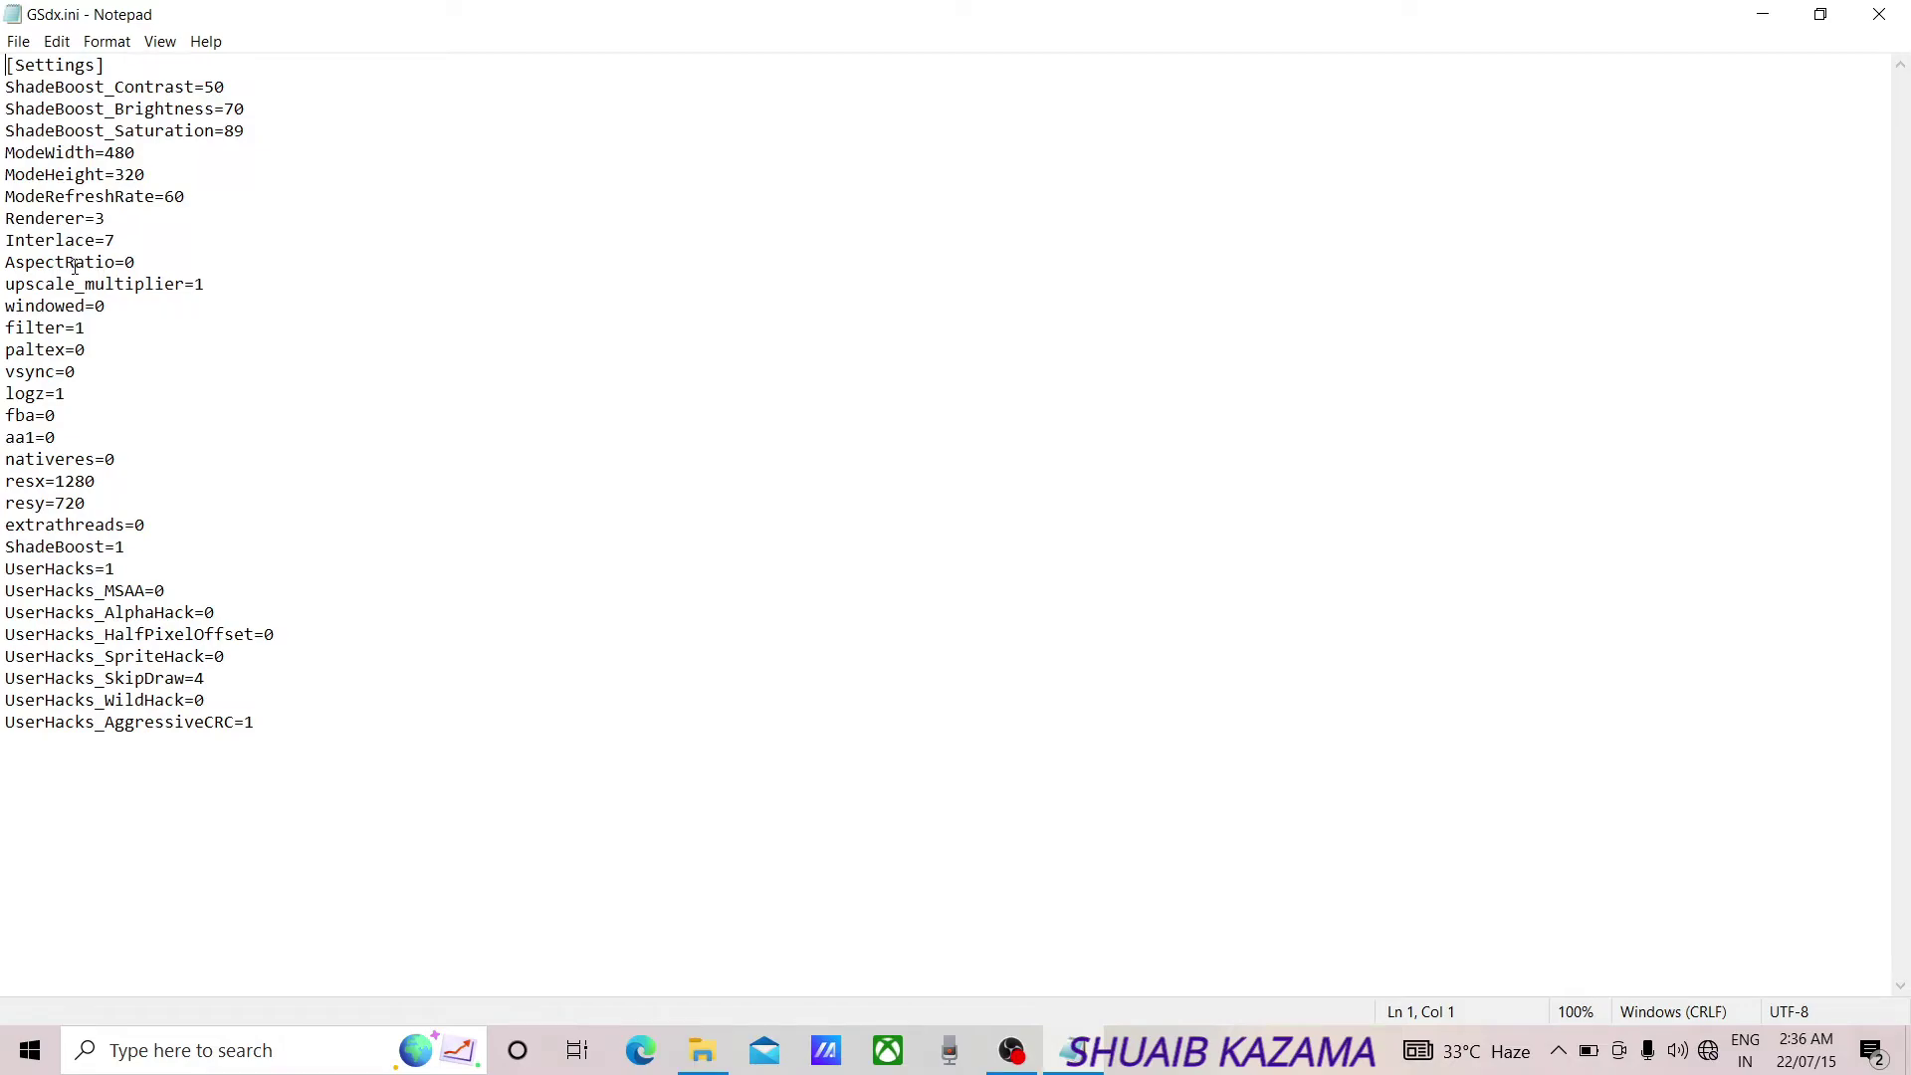
Examine the upscale, resolution, rendering threads, ShadeBoost and UserHacks entries in GSdx.ini, and close the file.
click(155, 284)
mouse_move(55, 486)
mouse_down()
mouse_move(96, 484)
mouse_move(62, 503)
mouse_move(87, 503)
mouse_up()
click(134, 524)
drag(135, 525, 269, 718)
click(123, 546)
click(144, 590)
click(268, 719)
click(1880, 14)
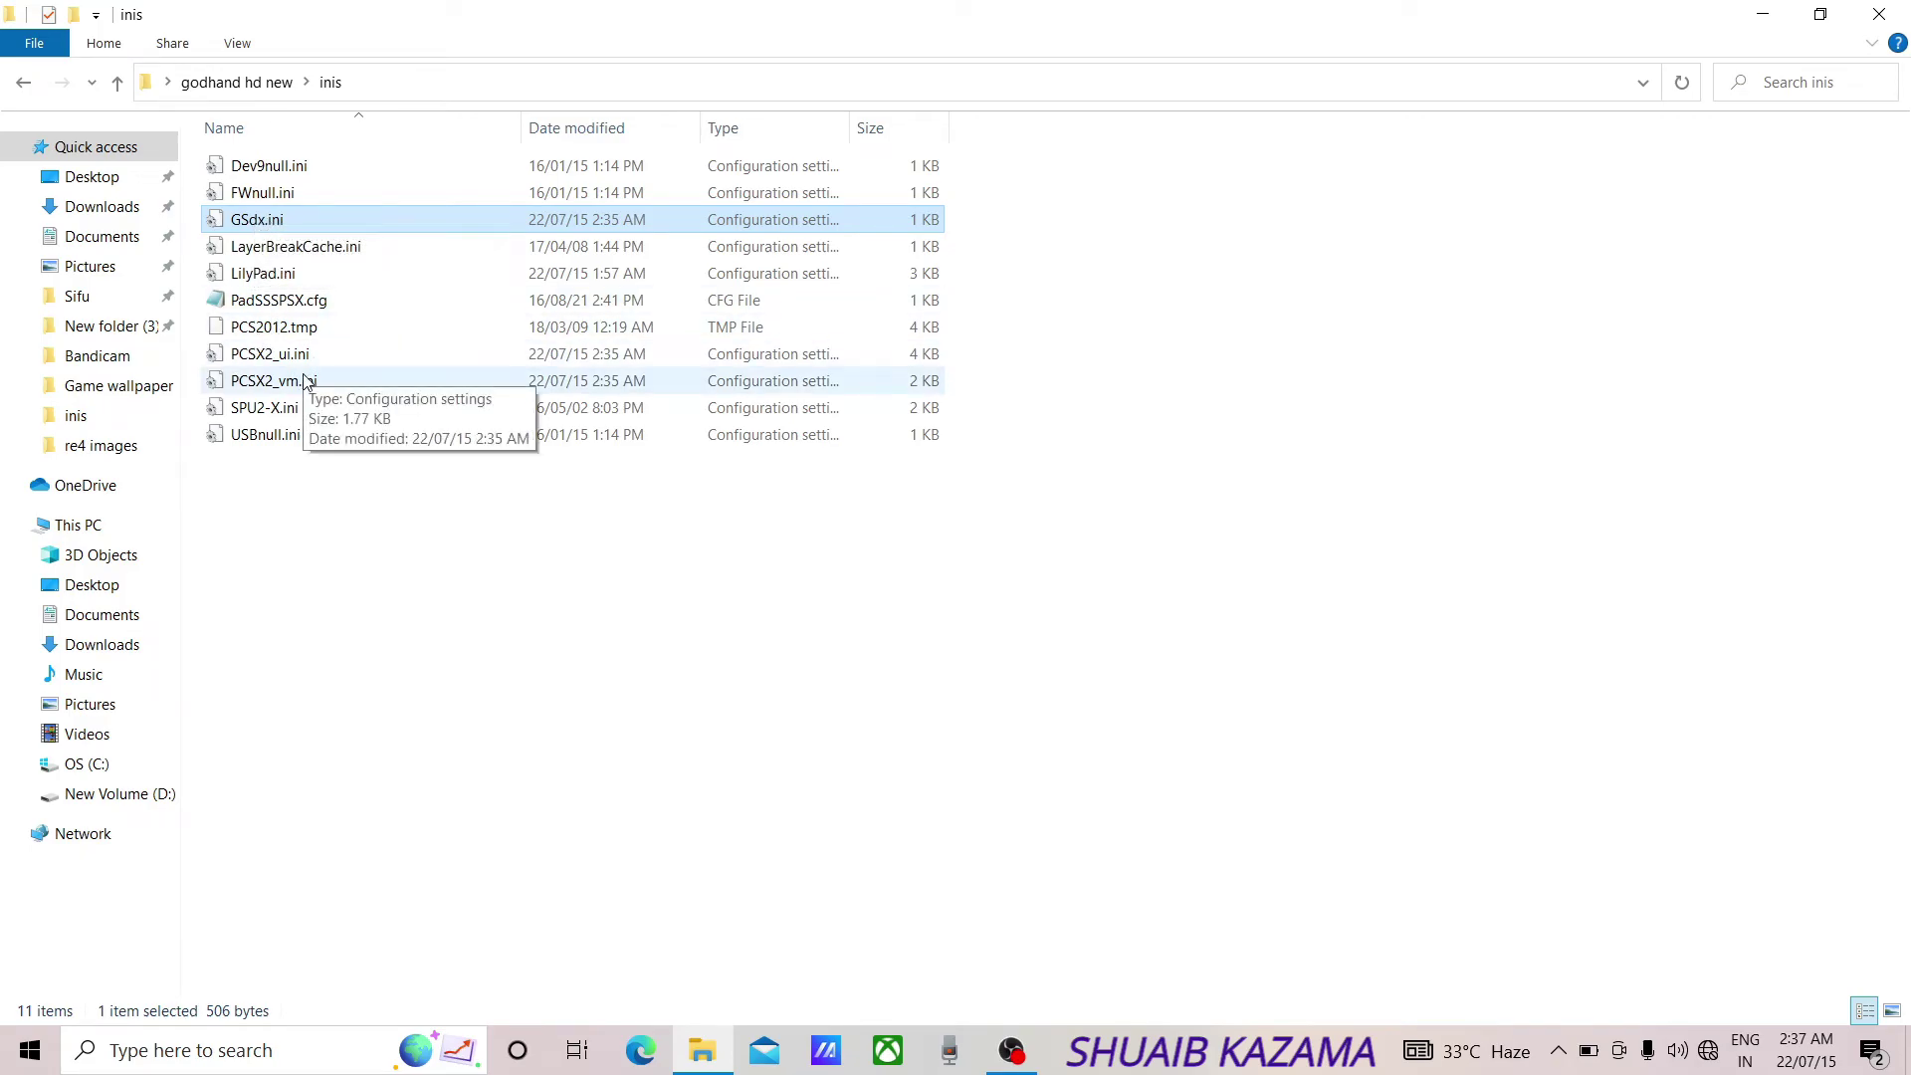
Open PCSX2_vm.ini from the inis folder and look through its EmuCore settings down to the Gamefixes section.
double_click(275, 381)
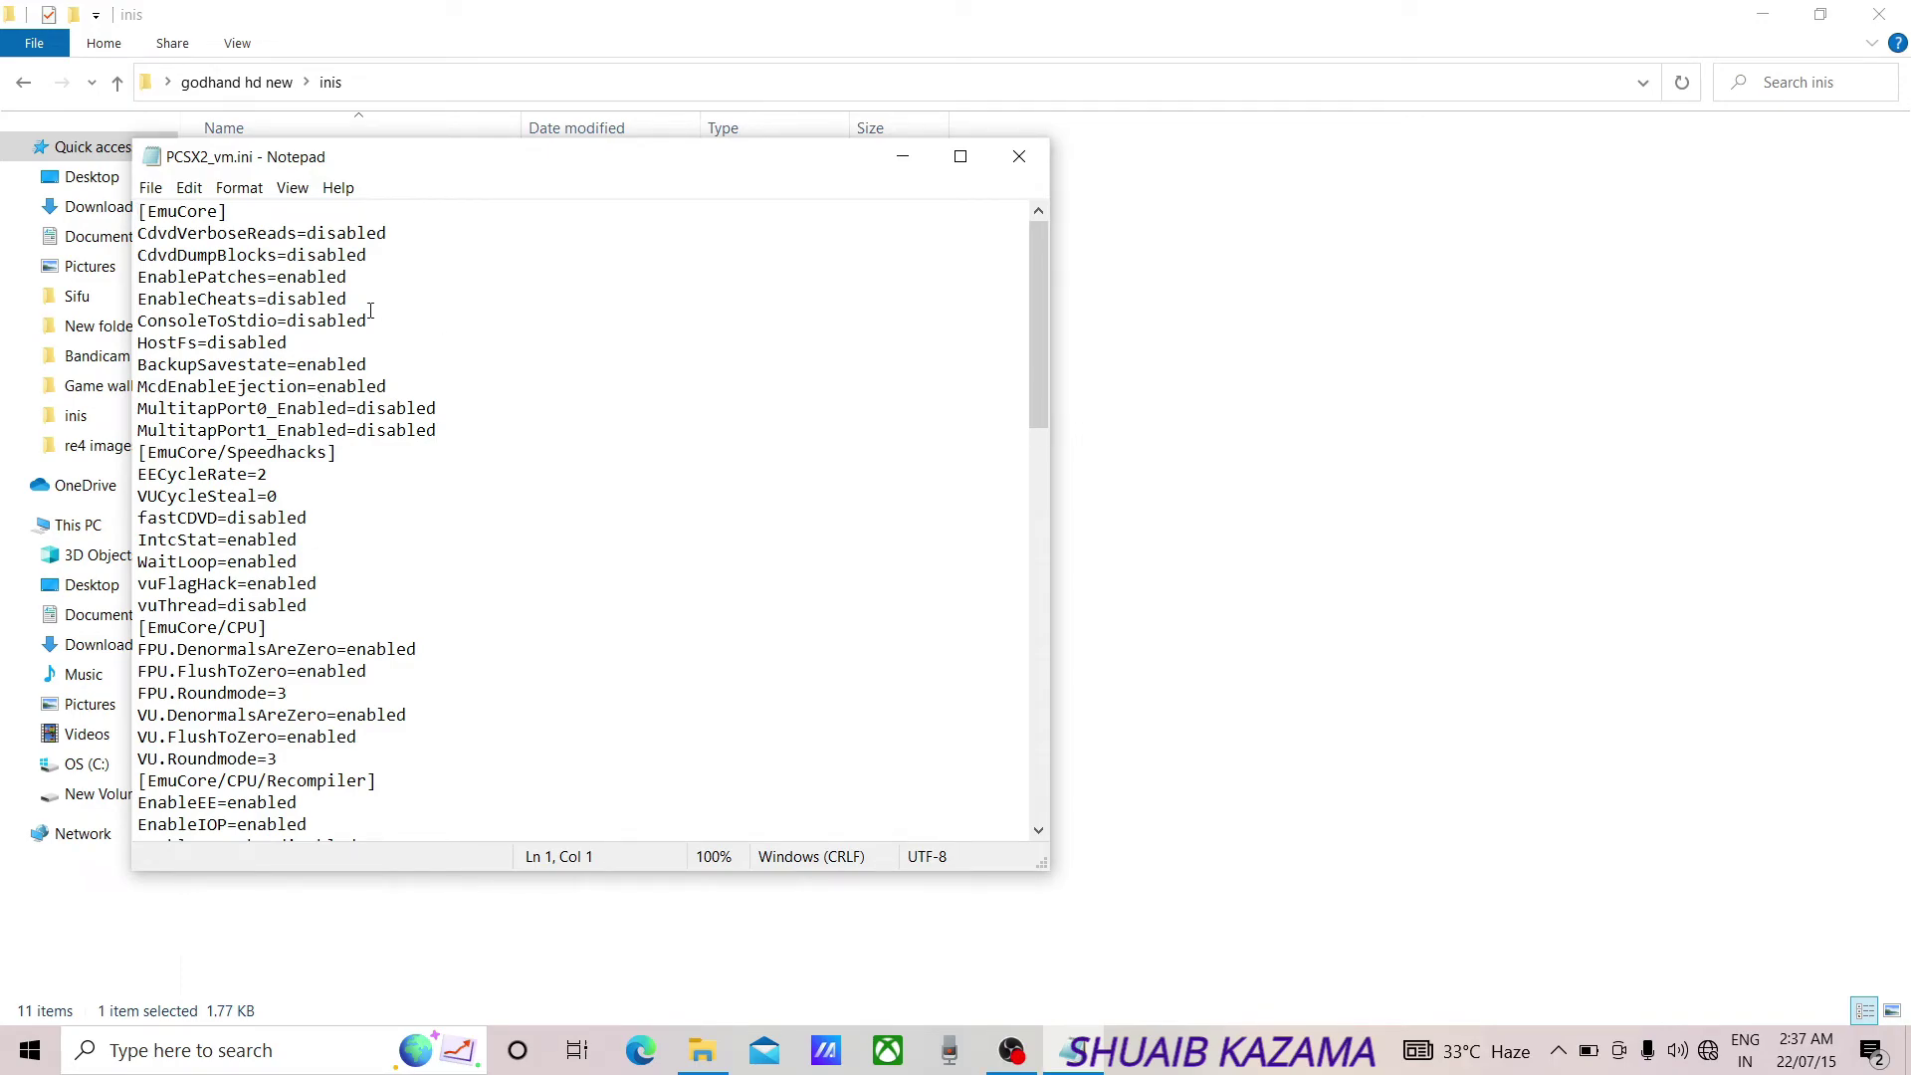
key(Down)
key(Down)
key(Down)
key(Down)
key(Down)
key(Down)
key(Down)
key(Down)
key(Down)
key(Down)
key(Down)
key(Down)
key(Down)
key(Down)
key(Down)
key(Down)
key(Down)
key(Down)
key(Down)
key(Down)
key(Down)
key(Down)
key(Down)
key(Down)
key(Down)
key(Down)
key(Down)
key(Down)
key(Down)
key(Down)
key(Down)
key(Down)
key(Down)
key(Down)
key(Down)
key(Down)
key(Down)
key(Down)
key(Down)
key(Down)
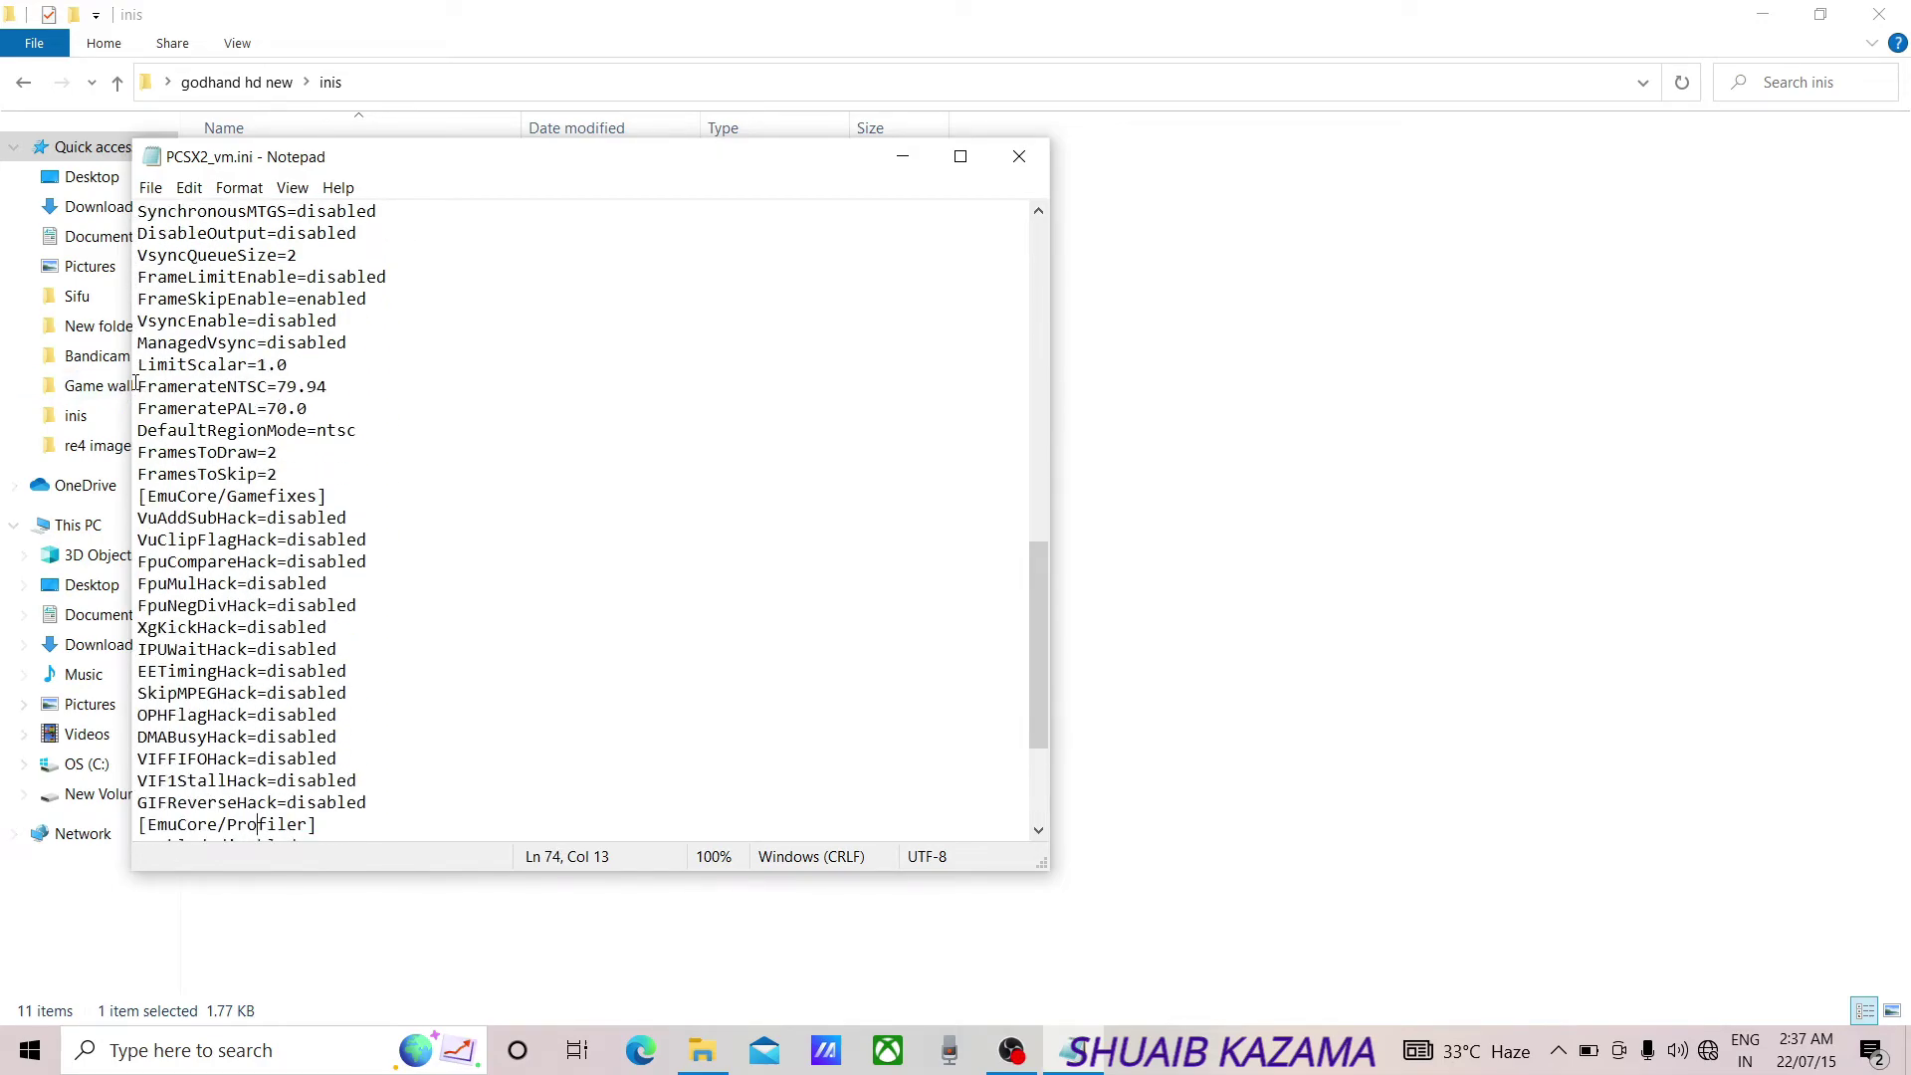
Check the FramerateNTSC and FrameratePAL entries in PCSX2_vm.ini, and close the file and the inis folder window.
drag(137, 386, 333, 384)
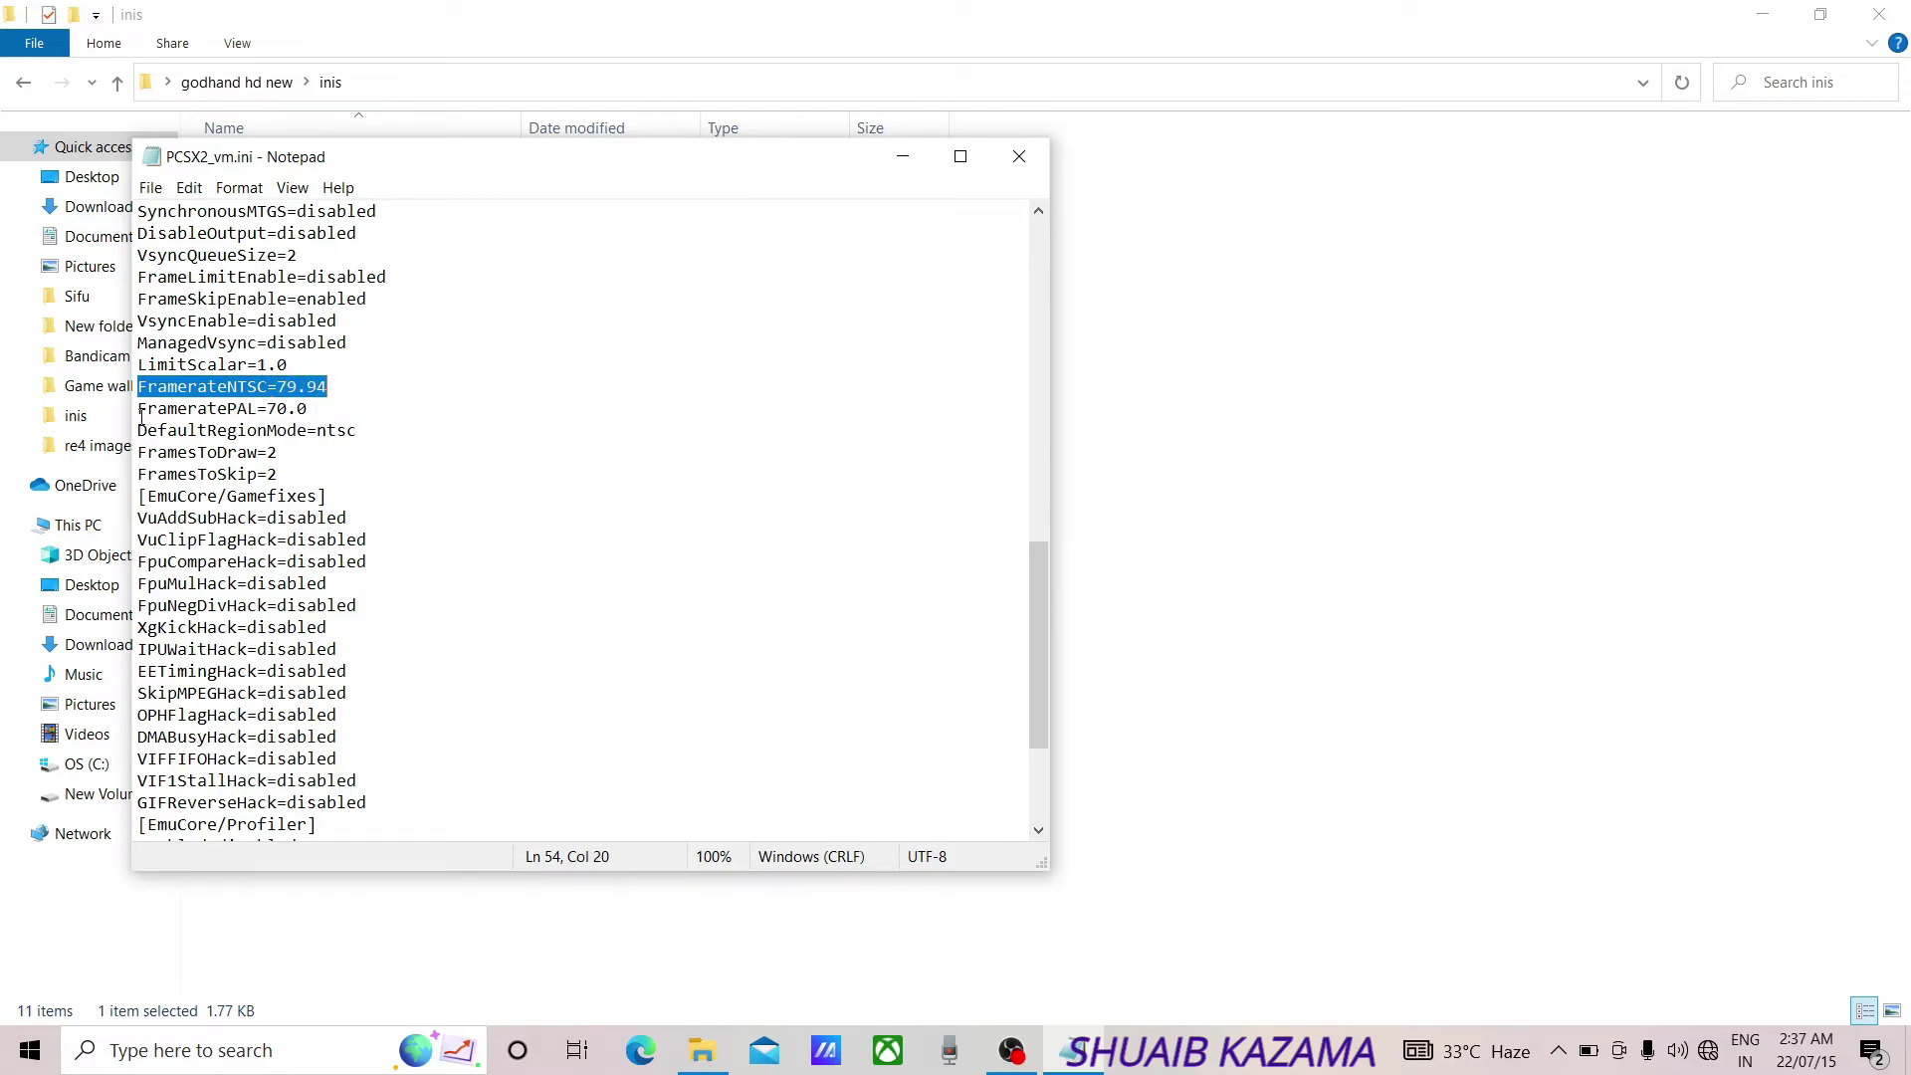
drag(141, 412, 319, 406)
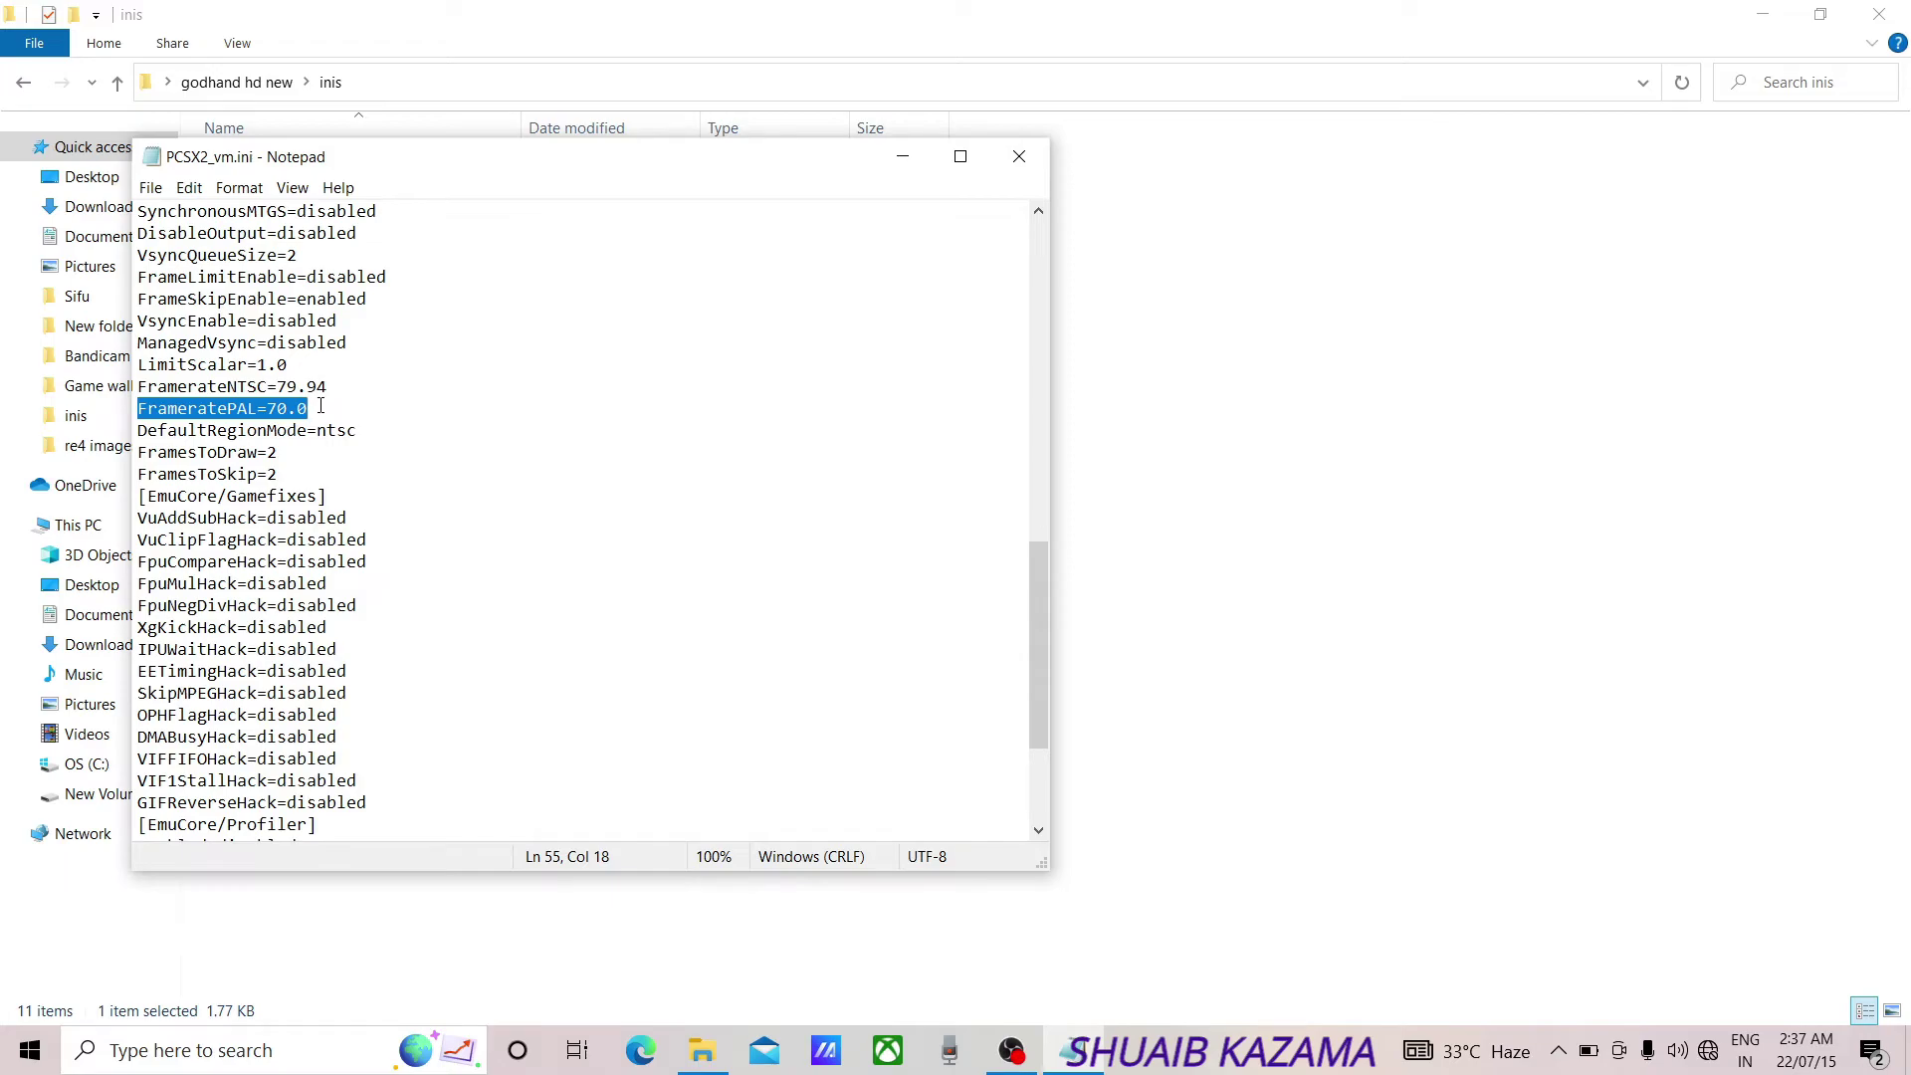
click(320, 406)
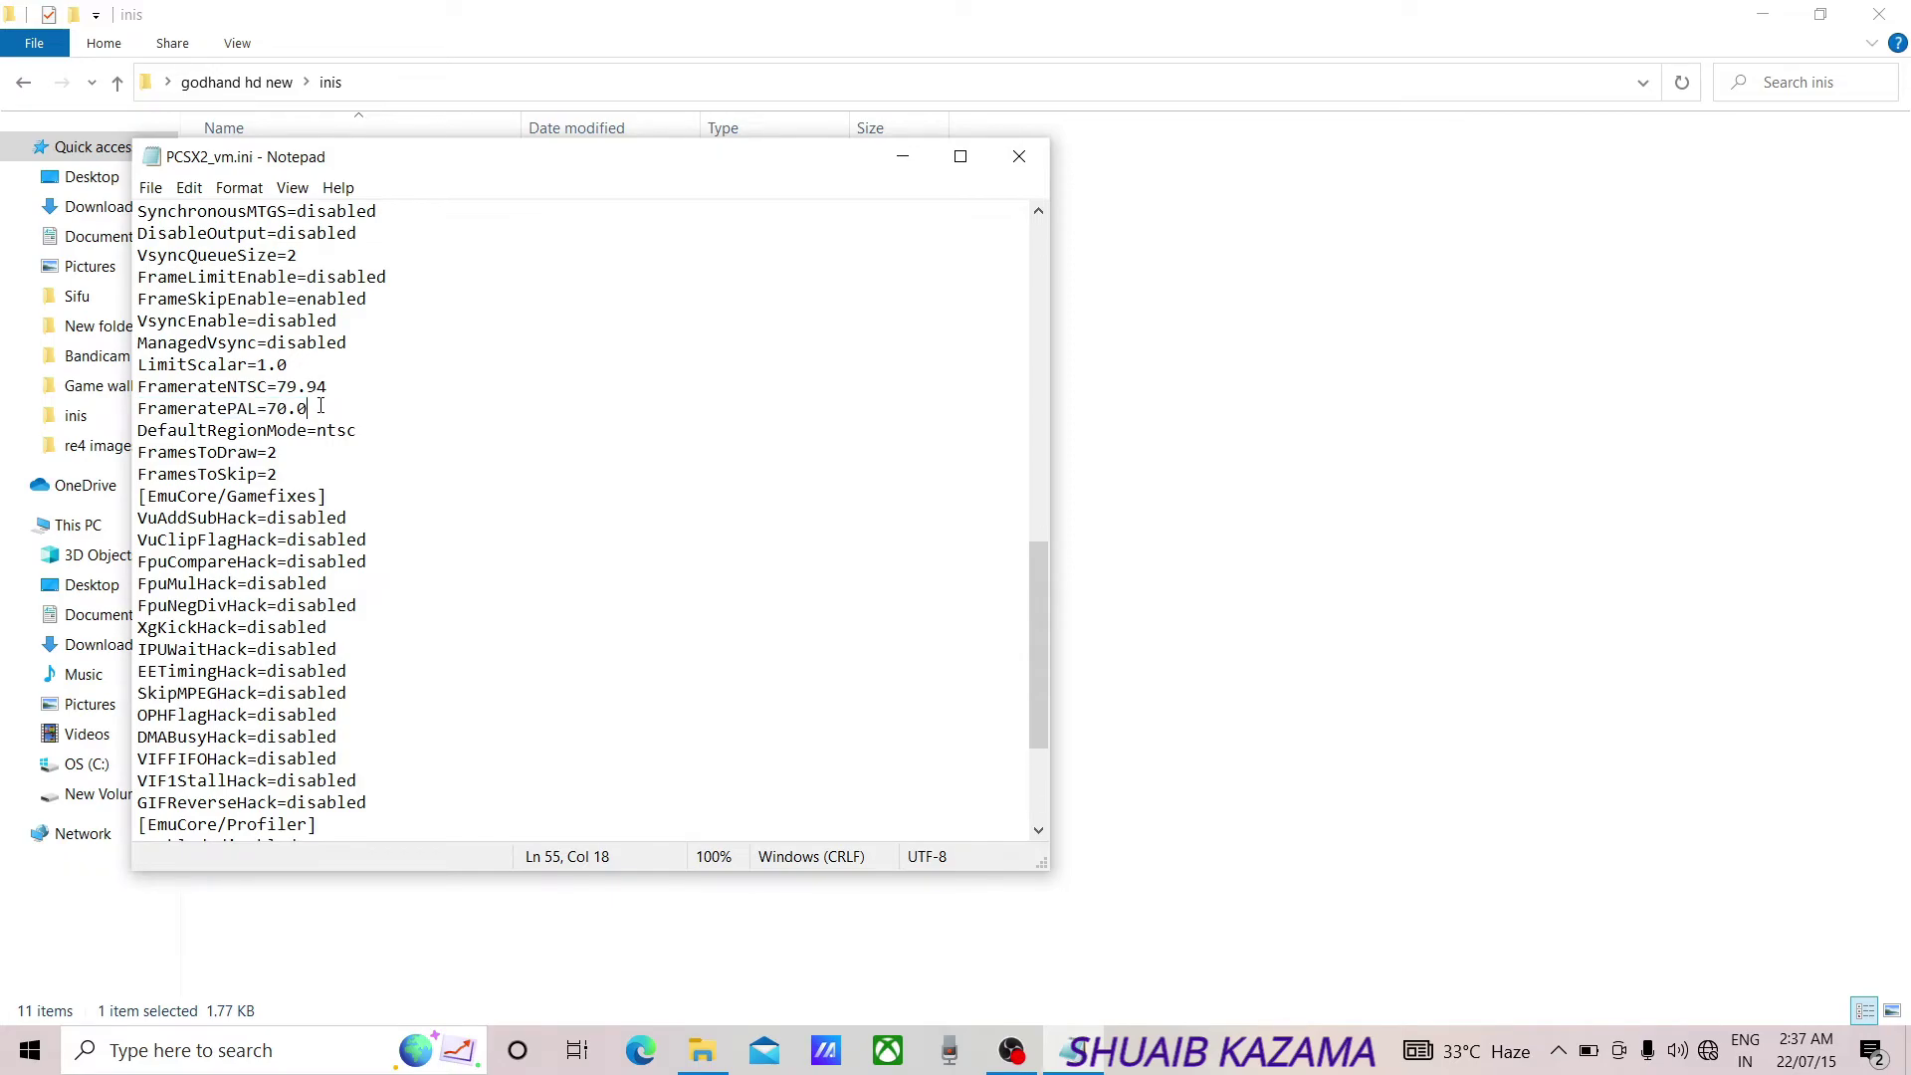
click(1007, 167)
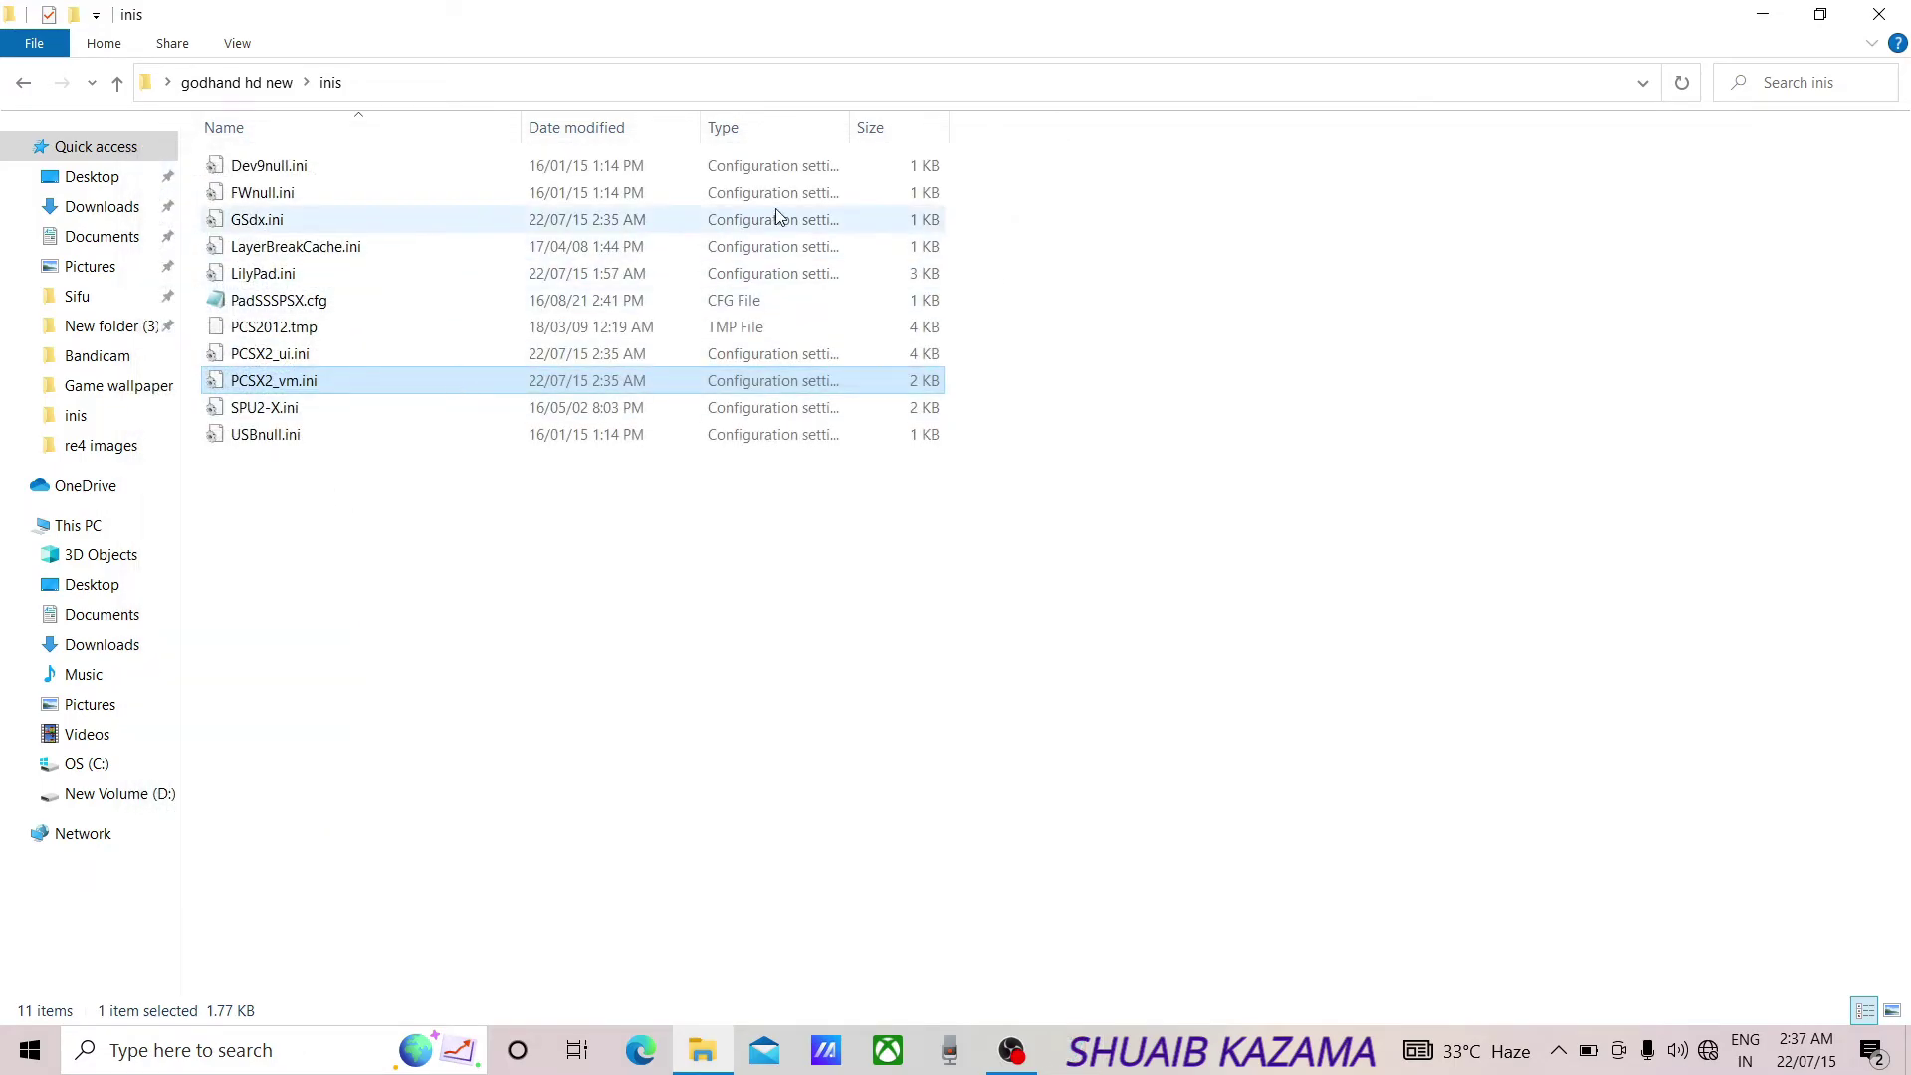
click(1876, 13)
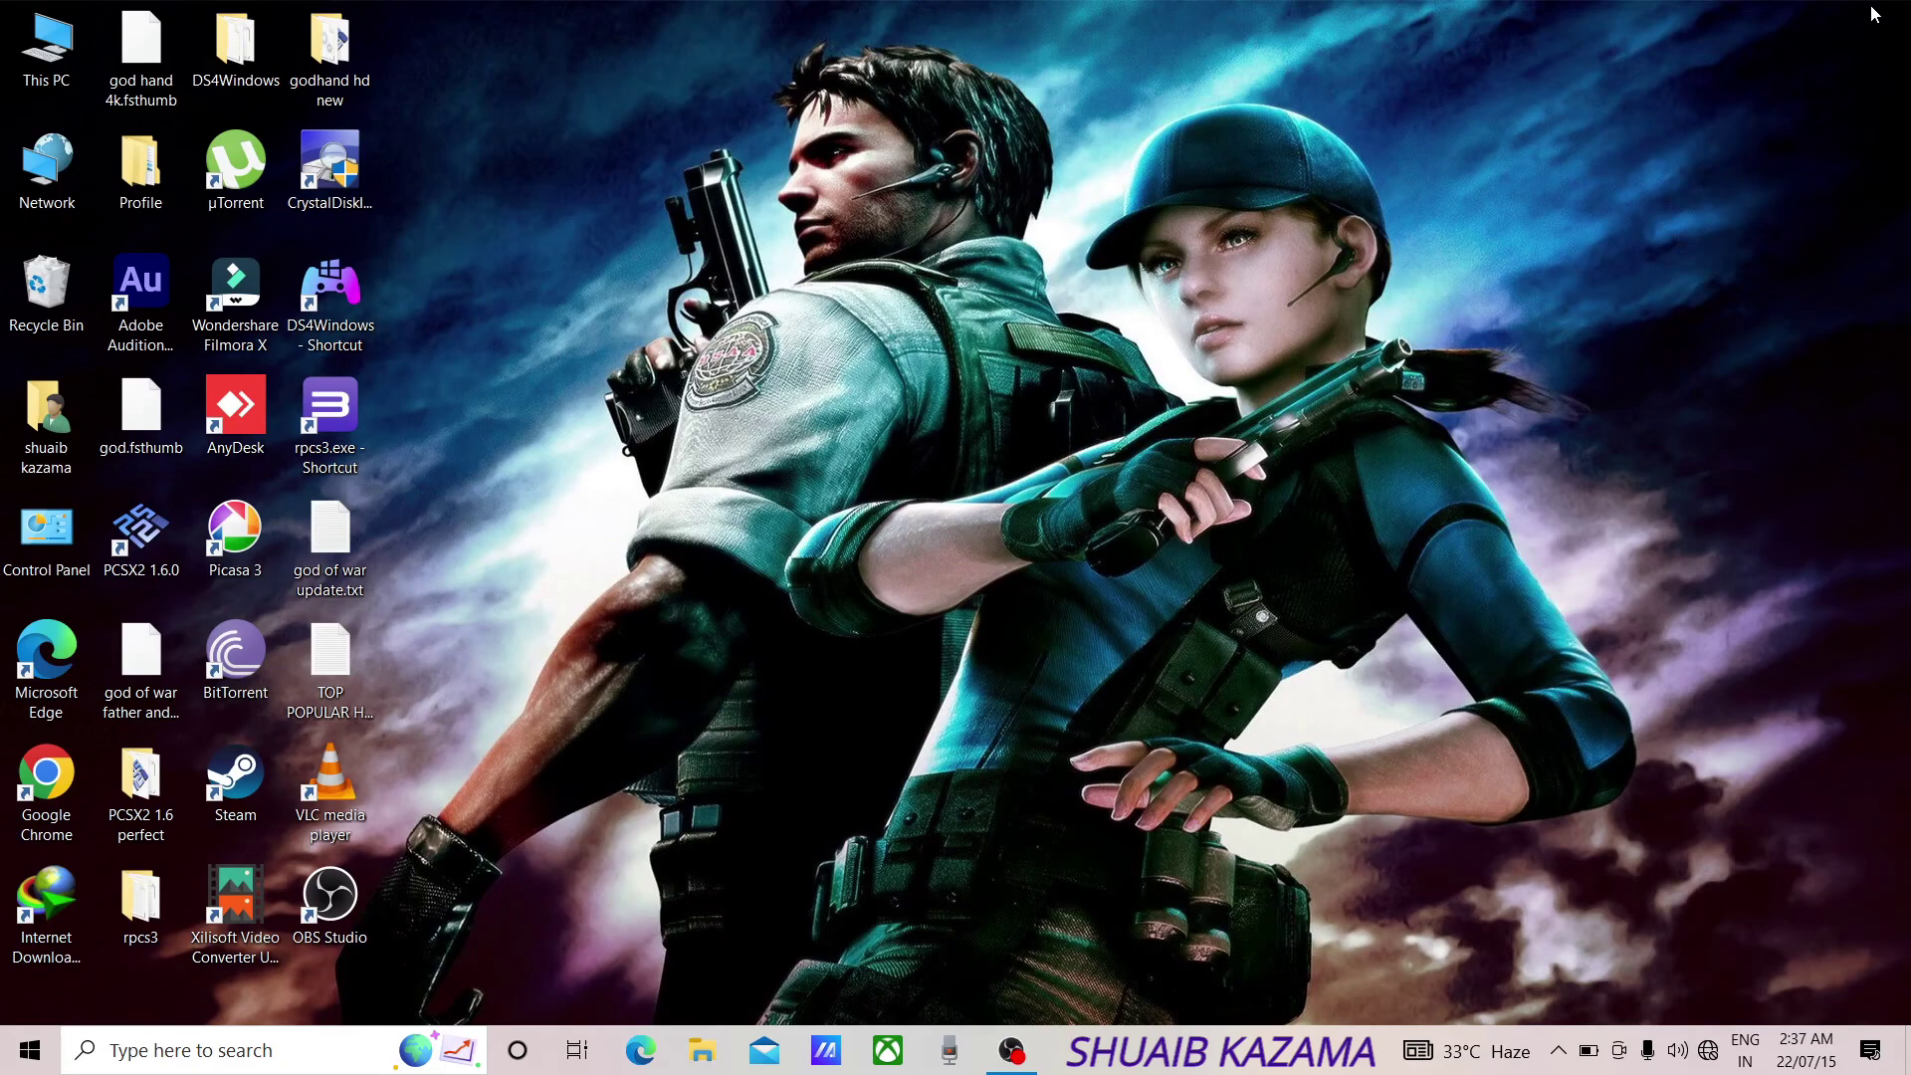
right_click(474, 564)
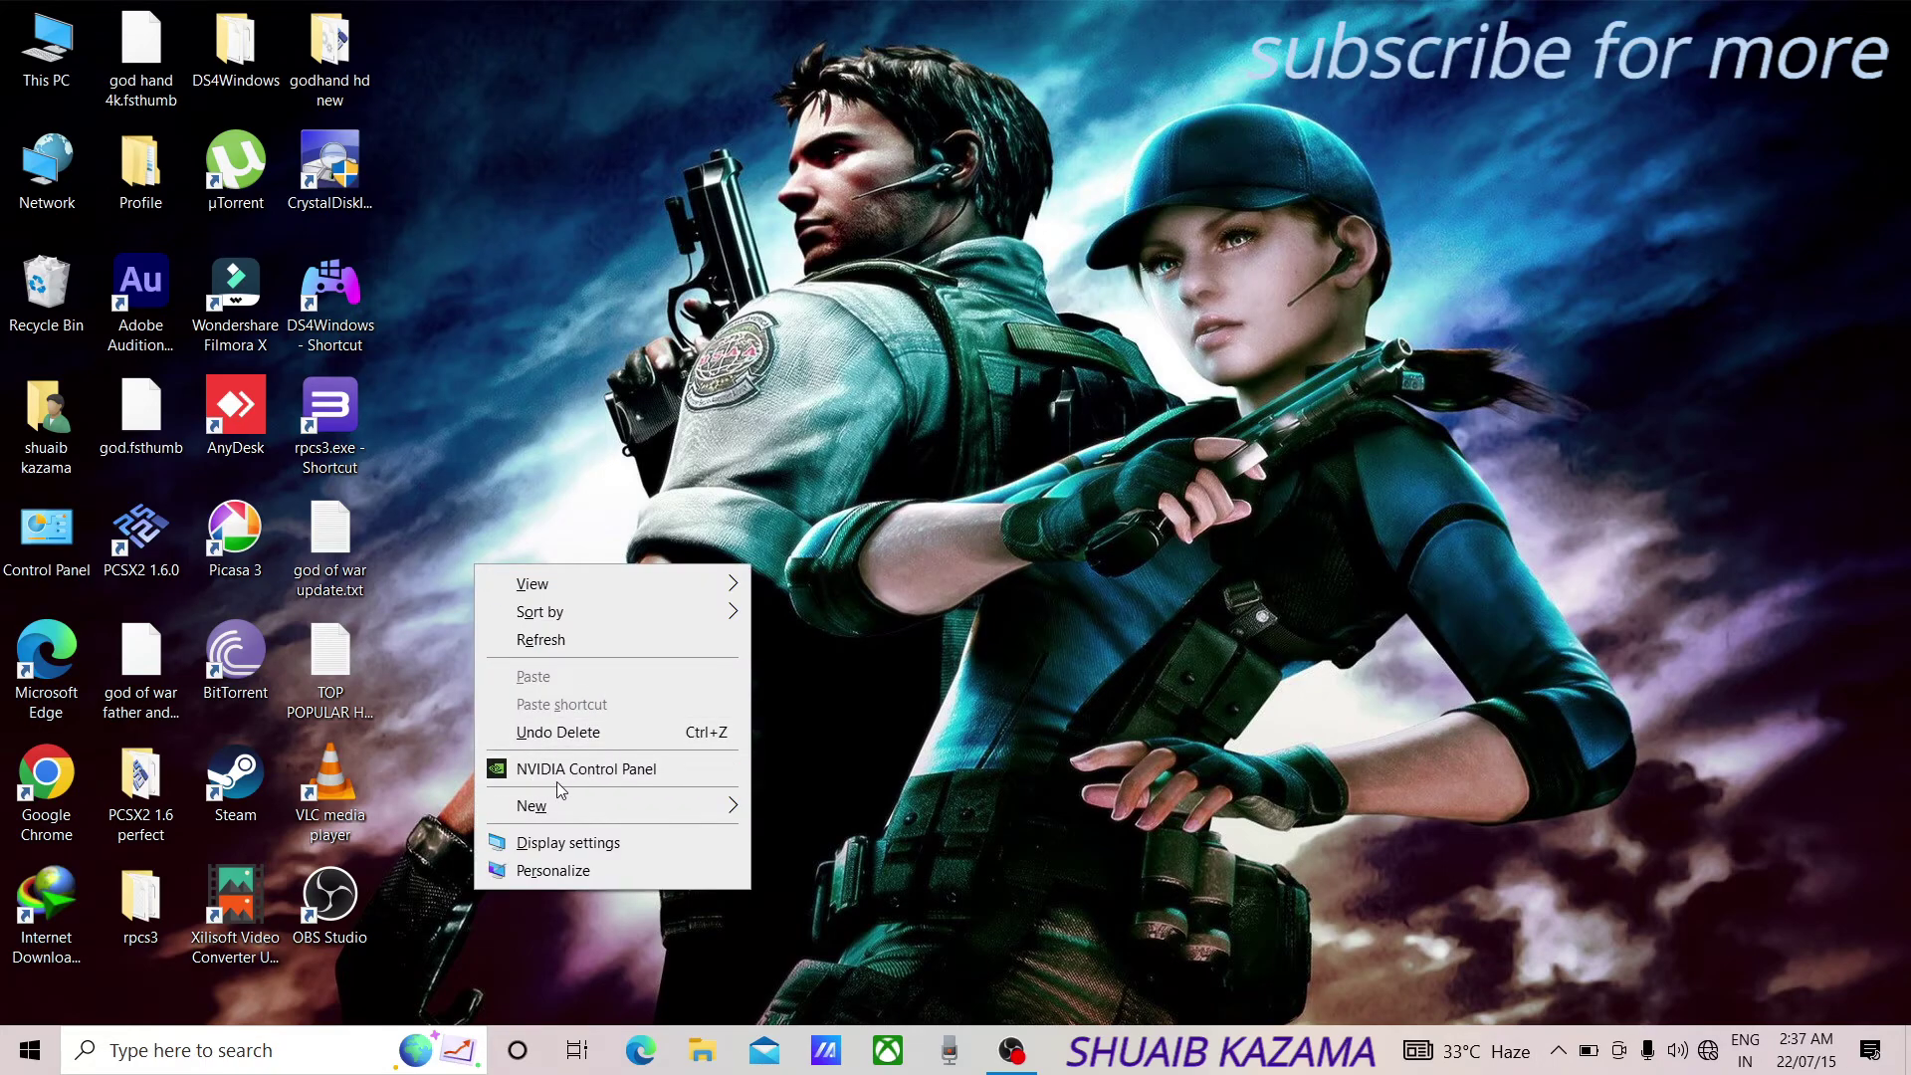
click(454, 266)
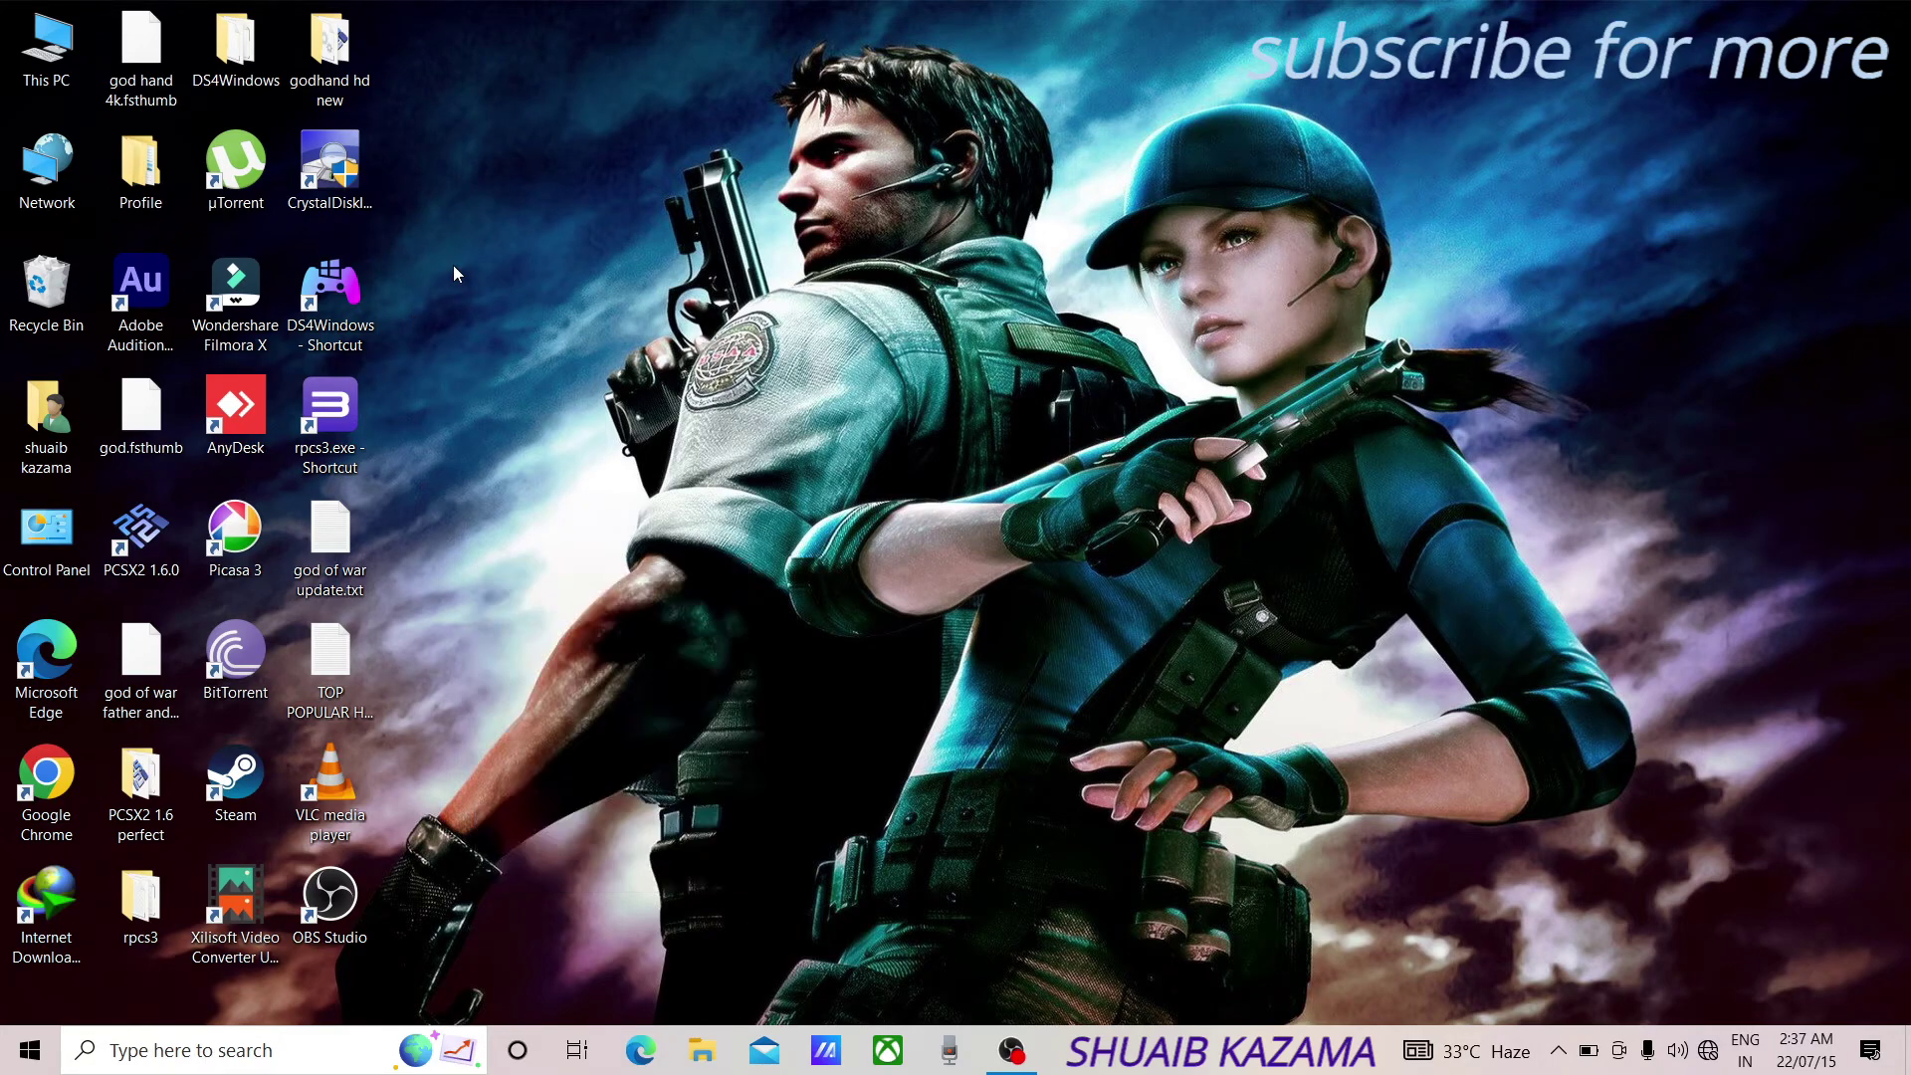